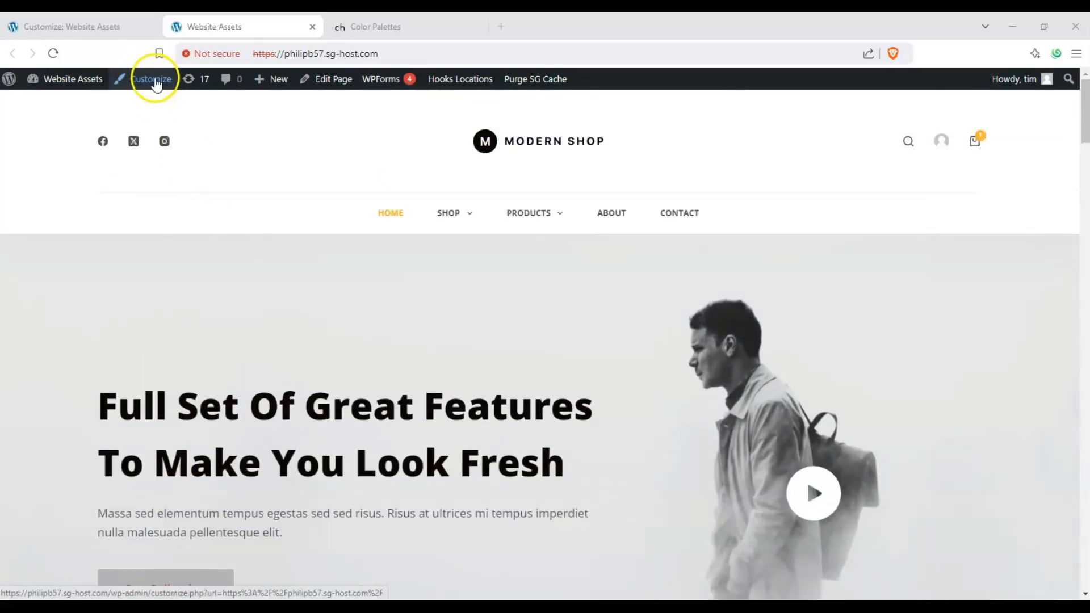
- Open the site in the Customizer and go to the theme's Colors settings
click(154, 80)
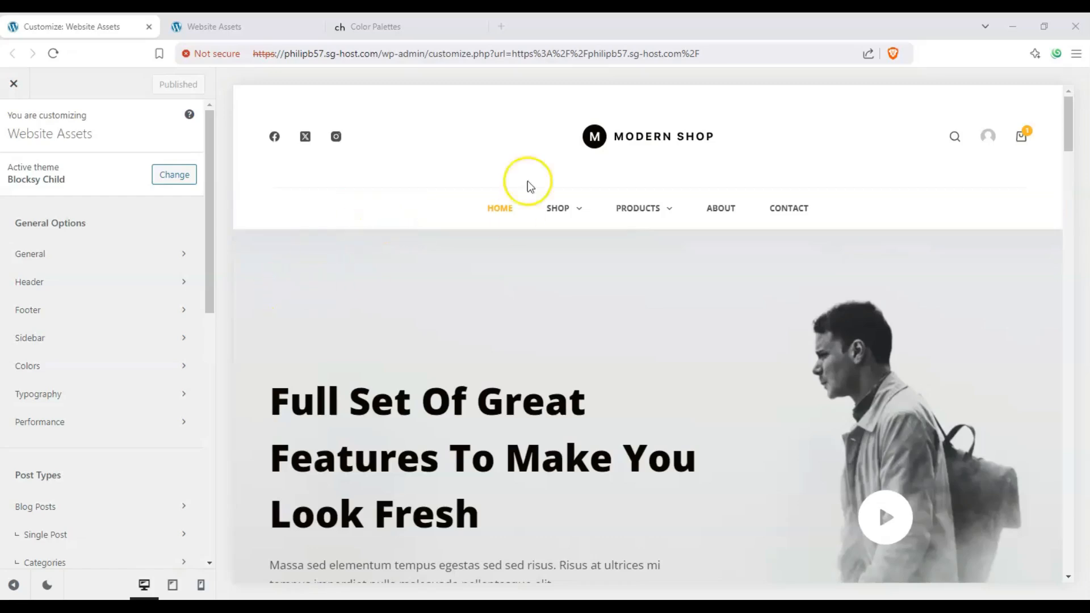
scroll(421, 227, down, 3)
scroll(260, 189, up, 3)
scroll(114, 244, down, 4)
scroll(117, 247, up, 4)
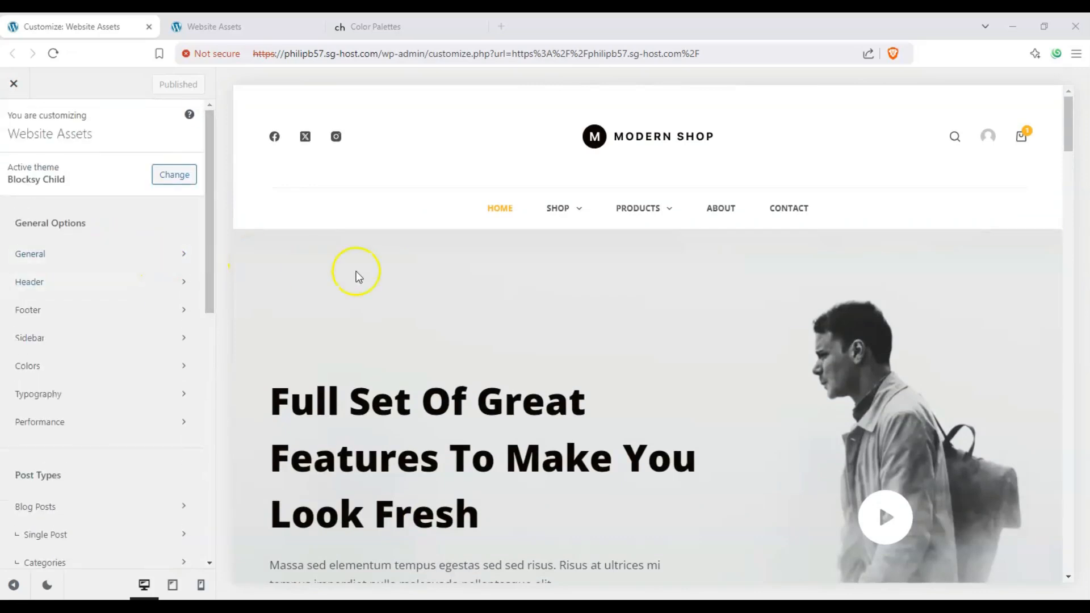
click(36, 370)
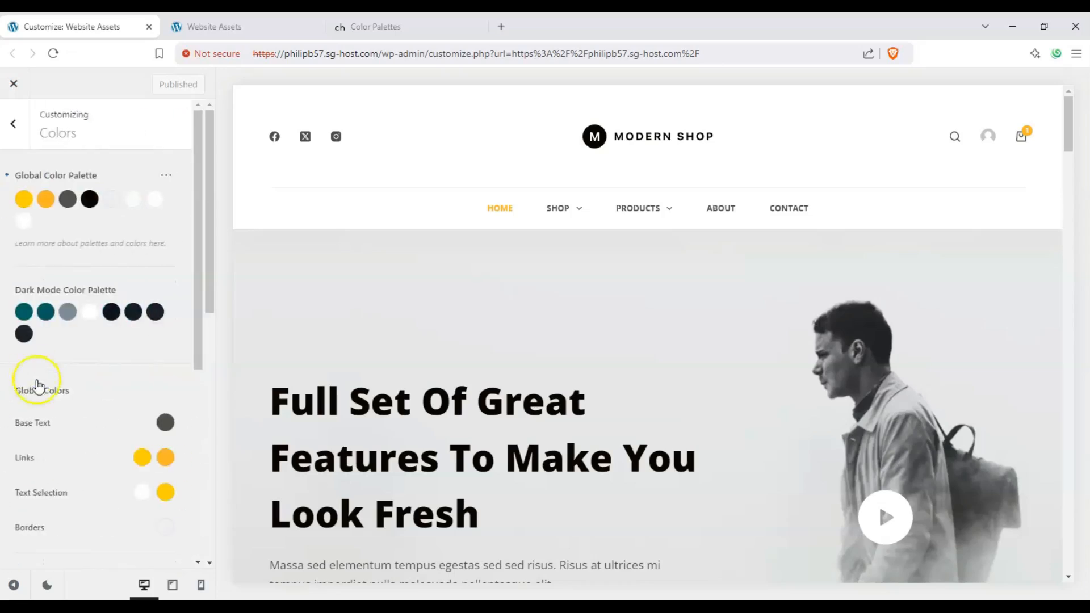
drag(206, 224, 214, 446)
drag(216, 392, 206, 200)
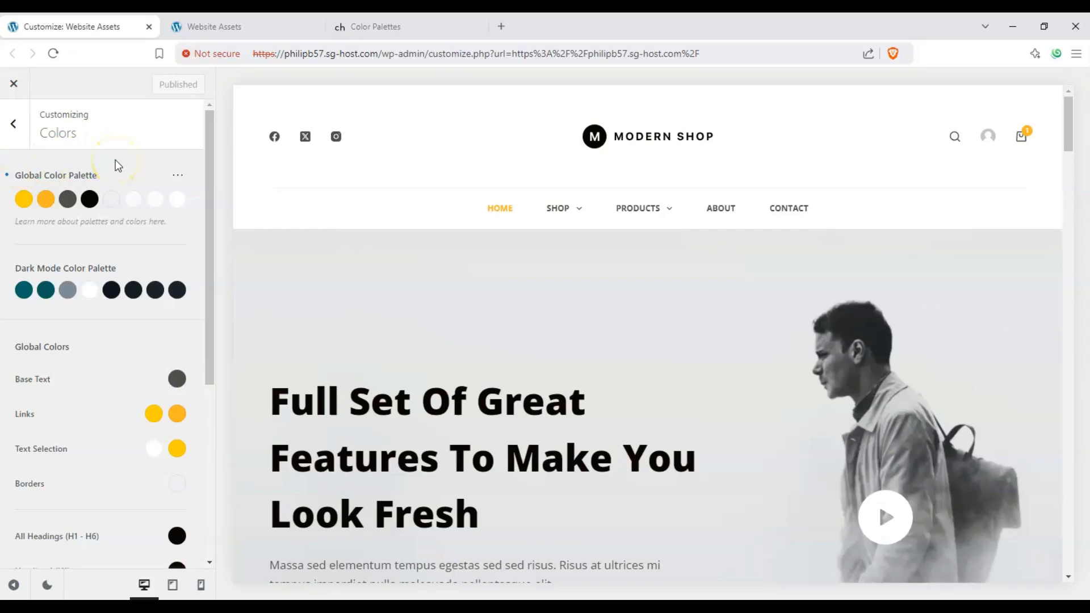
- Set the first global palette color to grey-green #7a8982, trying other greens against the Featured Products sale badges
click(24, 199)
click(99, 260)
drag(101, 260, 90, 302)
click(83, 352)
drag(84, 355, 94, 351)
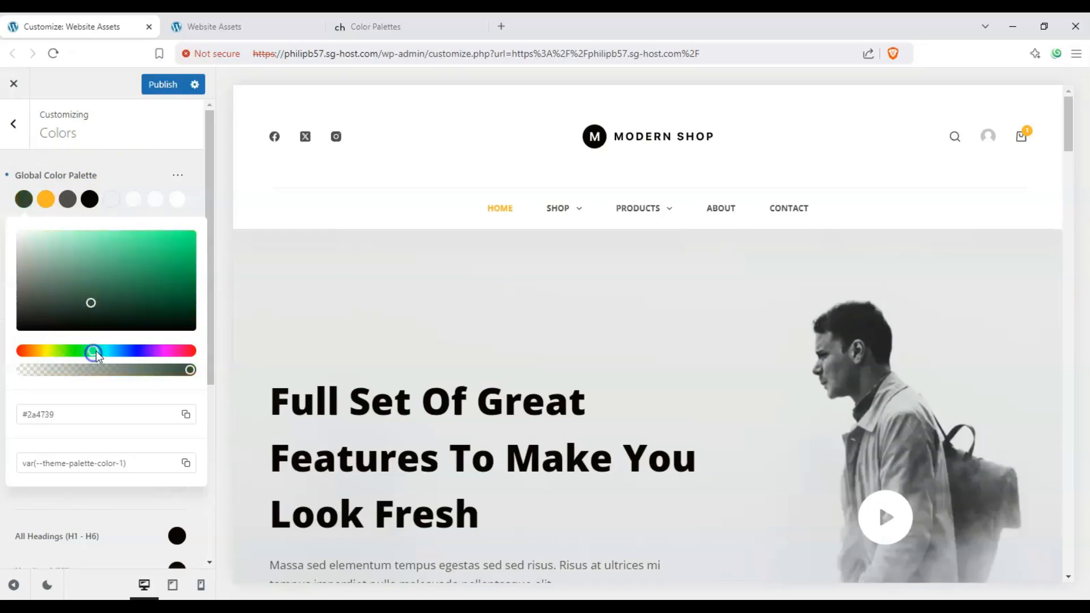
drag(131, 312, 166, 257)
scroll(322, 284, down, 15)
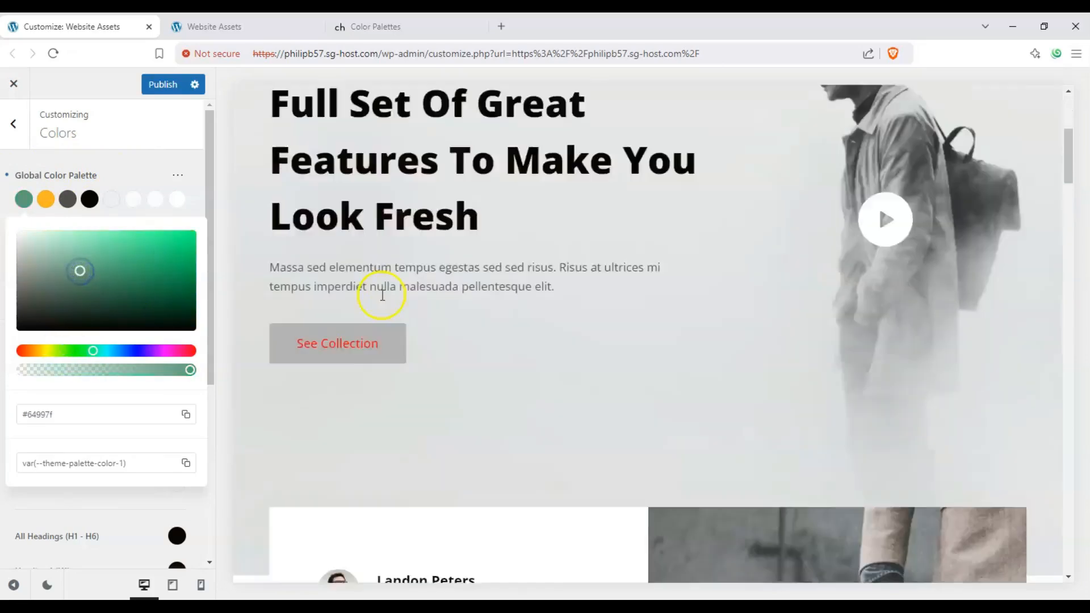
scroll(361, 301, down, 6)
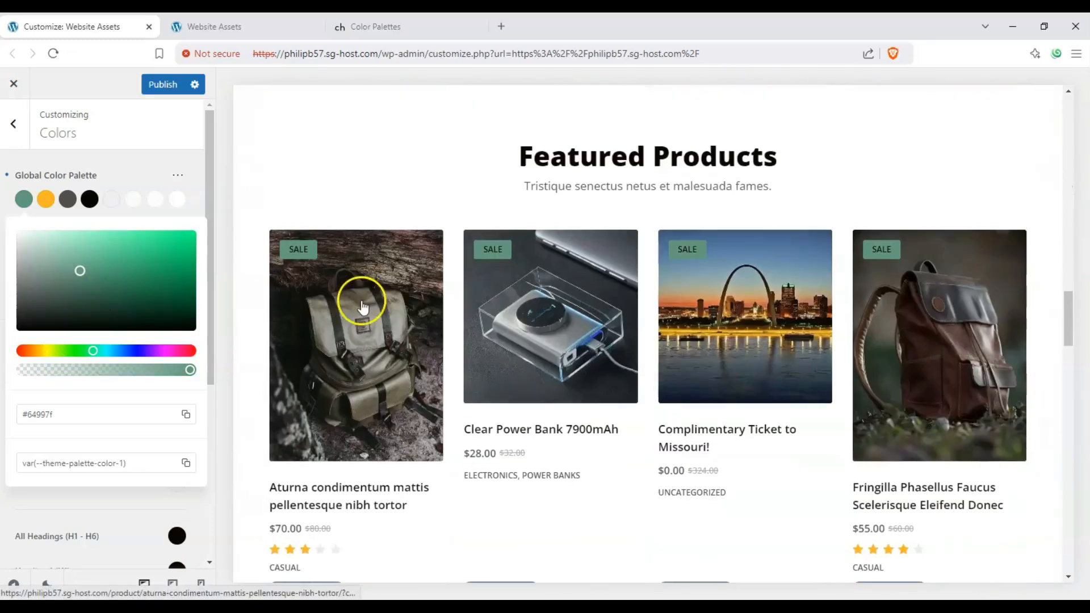
drag(80, 271, 191, 277)
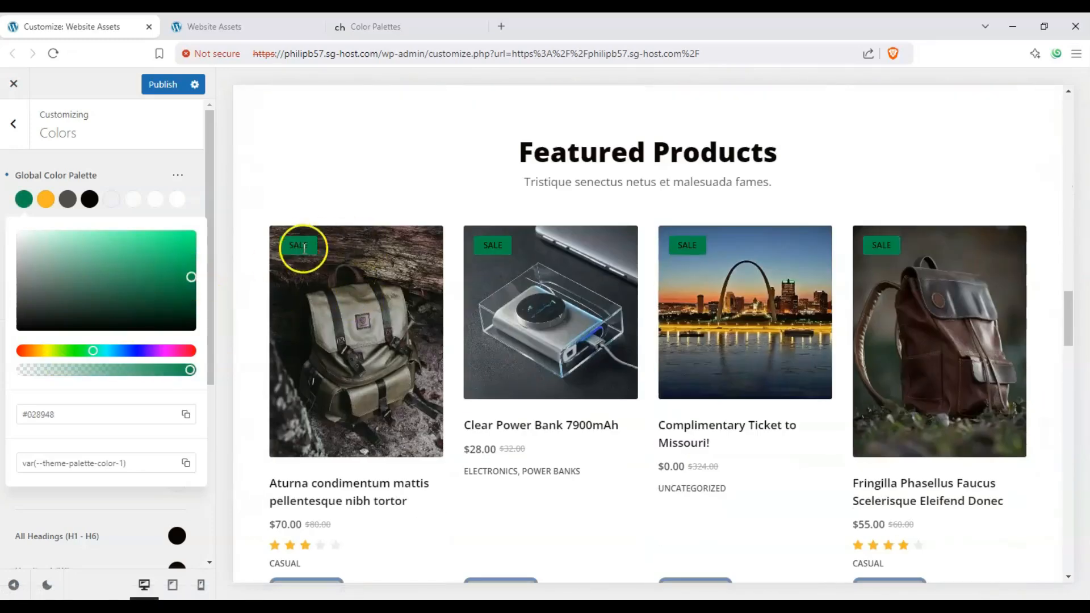
drag(50, 316, 38, 276)
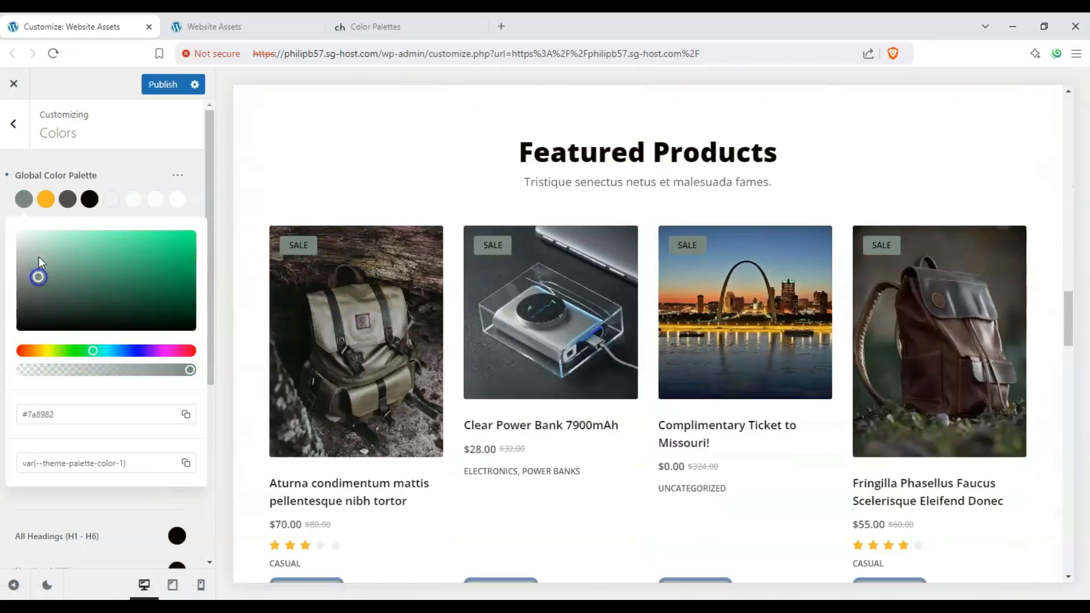
- Change the second global palette color to bright turquoise #04d1cf, trying tan and purple shades on the header preview
click(46, 199)
scroll(398, 329, up, 8)
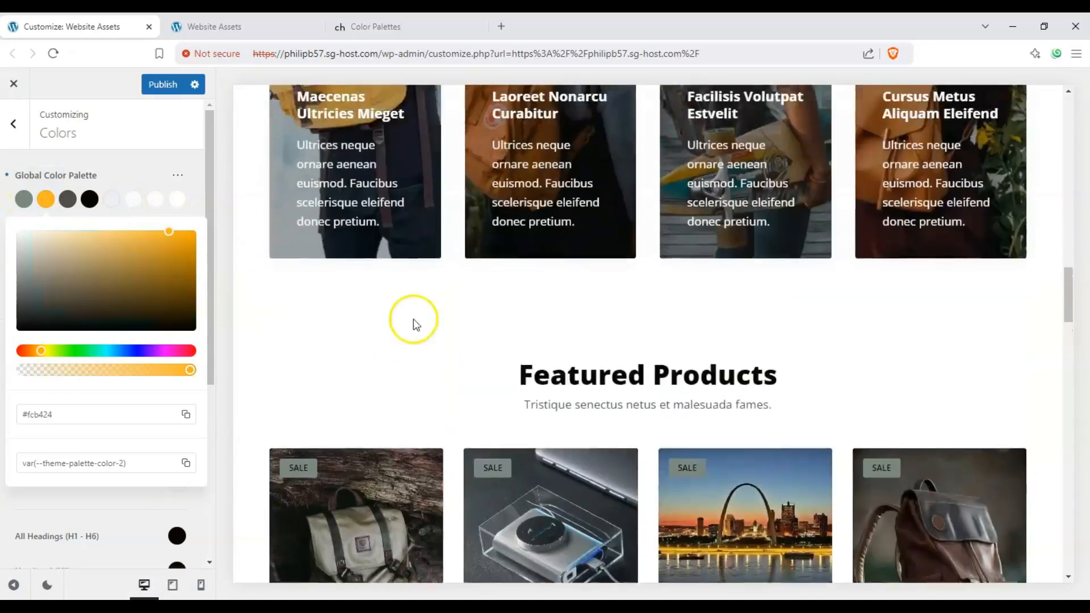
scroll(392, 347, up, 10)
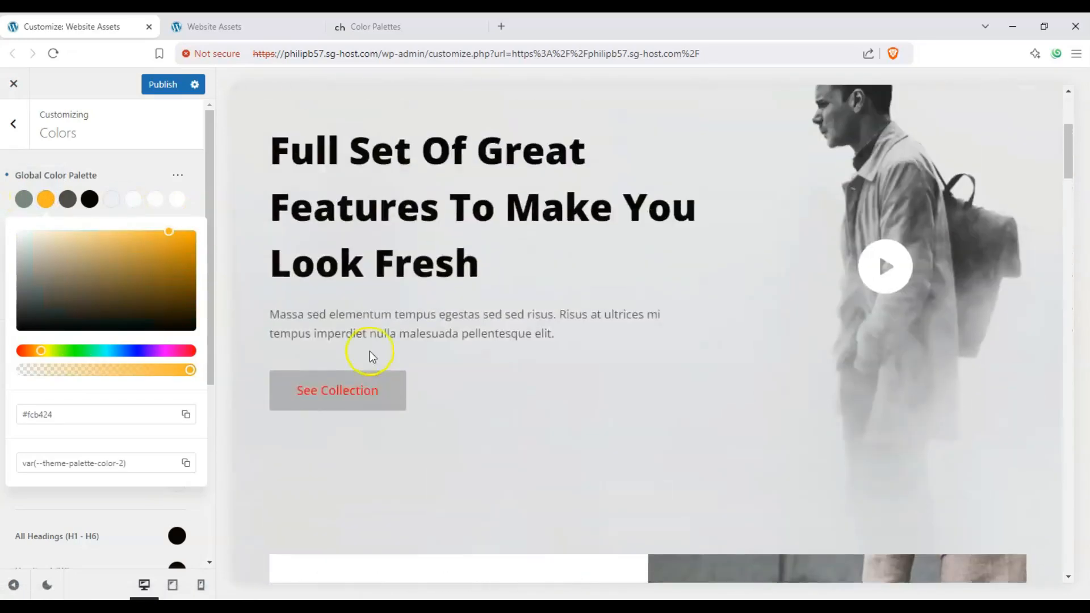
drag(66, 296, 101, 266)
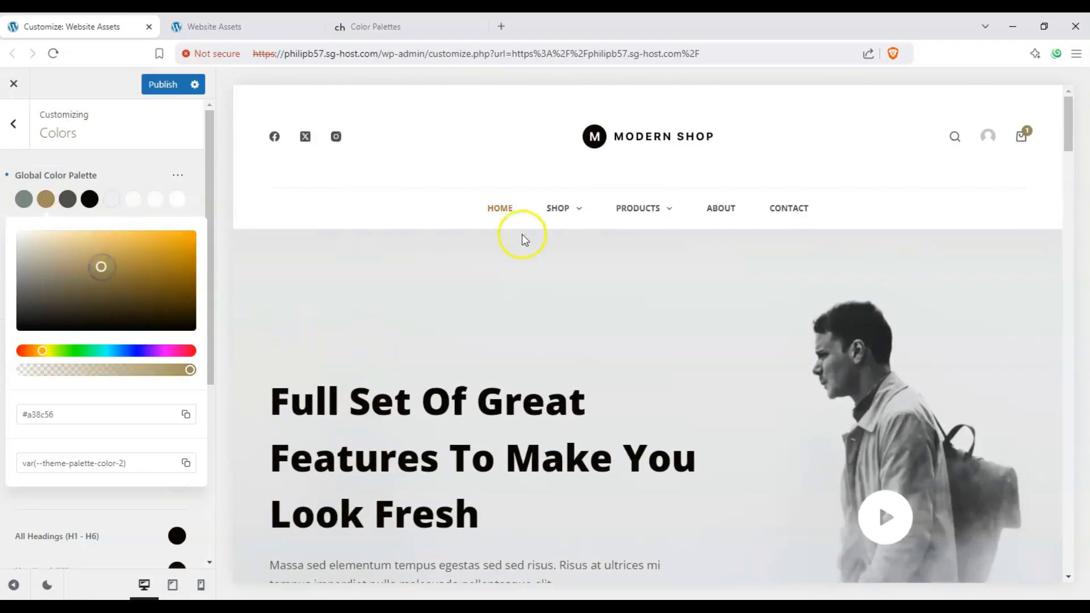
click(148, 350)
click(164, 272)
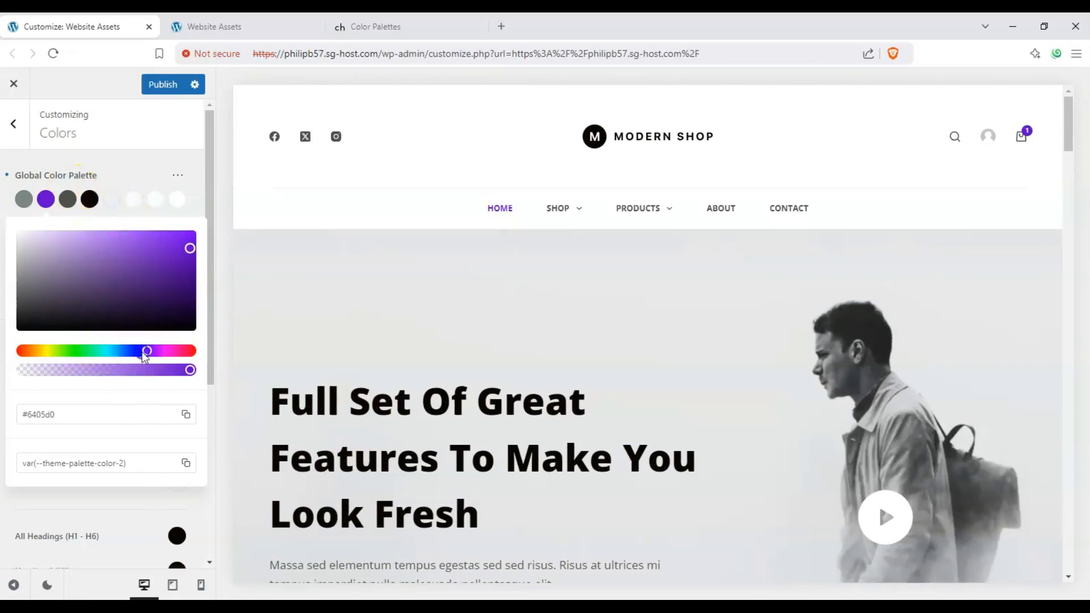
drag(146, 351, 106, 352)
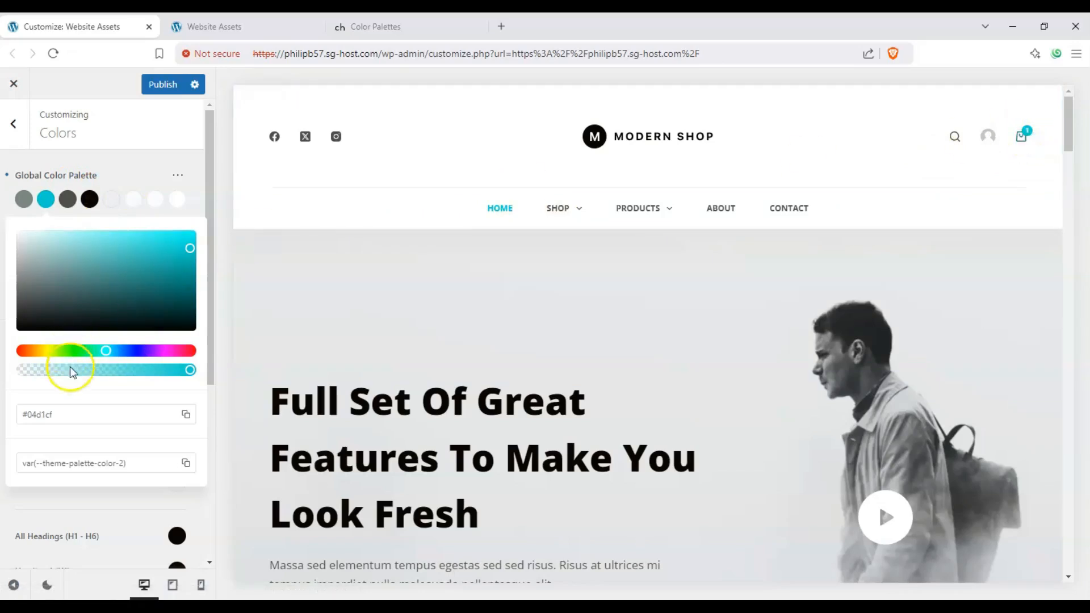
- Set the second global palette color to fully opaque dark teal #3a6160 and close its color picker
drag(87, 373, 48, 379)
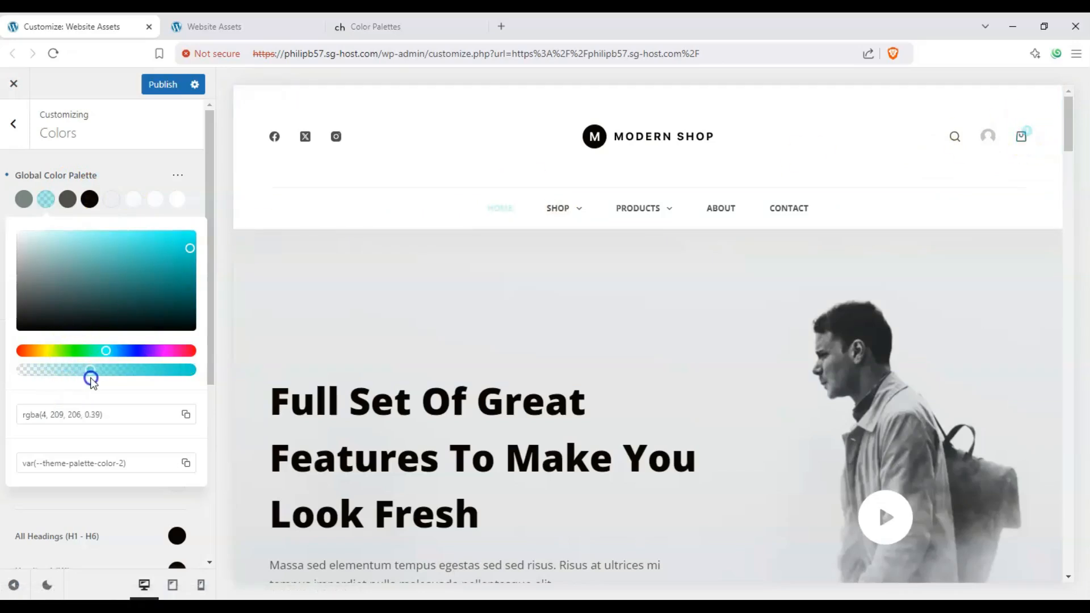
click(158, 308)
click(173, 273)
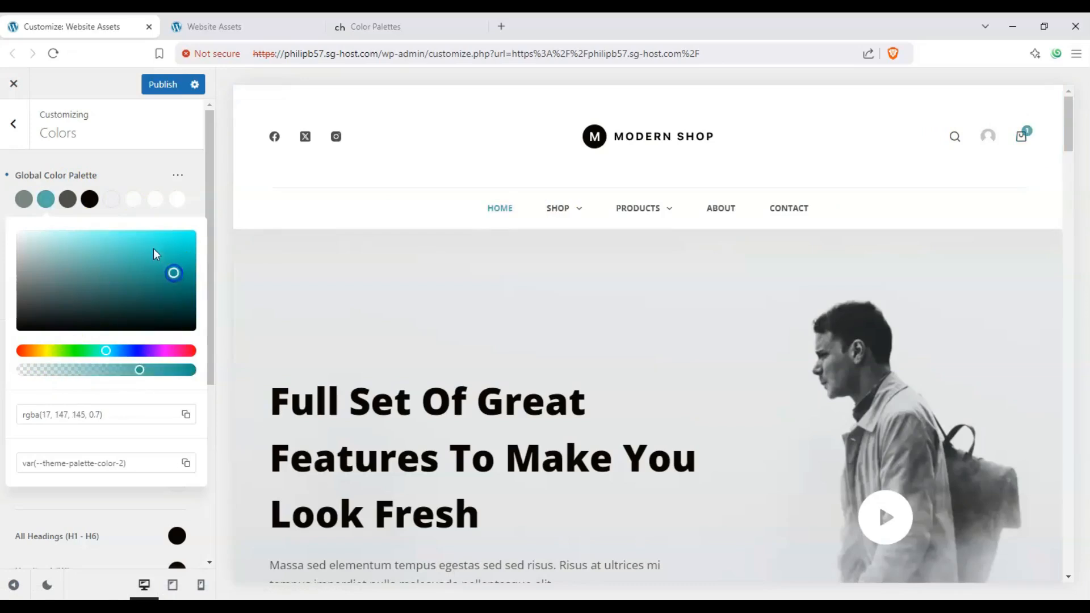
click(152, 249)
click(113, 267)
click(90, 292)
drag(143, 369, 226, 375)
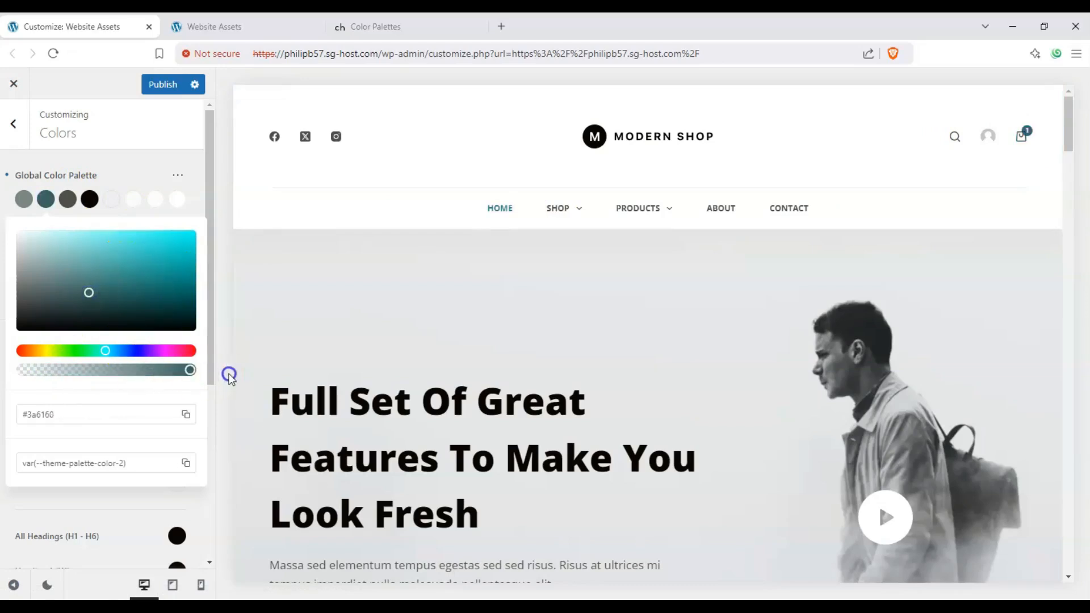
click(55, 414)
click(110, 179)
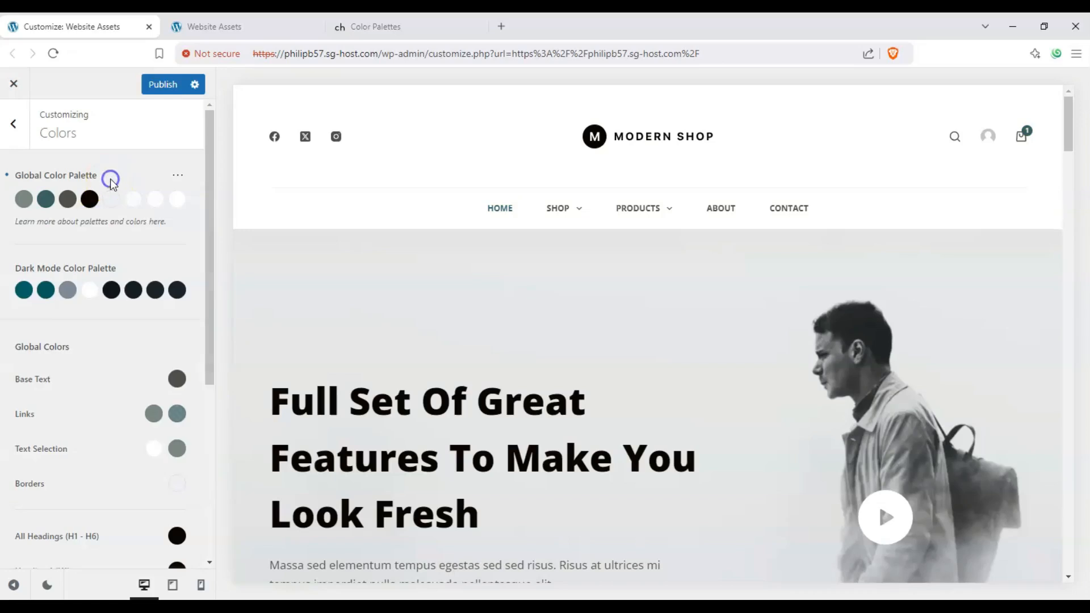
- Save the current global color palette as a custom palette
click(177, 176)
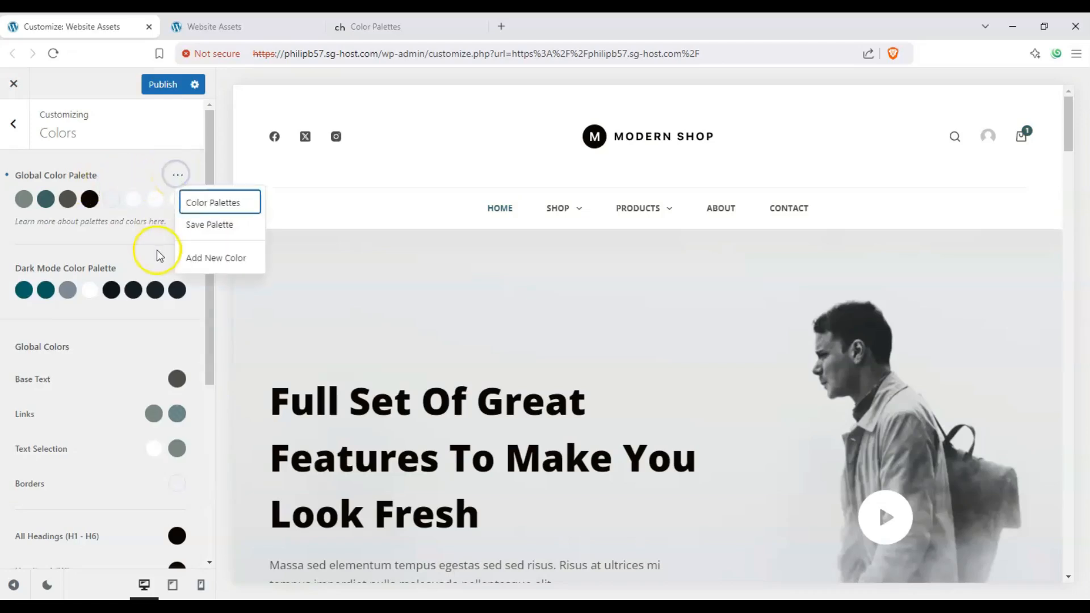
click(209, 224)
- Add a new empty color slot to the global palette and look at its color picker
click(173, 175)
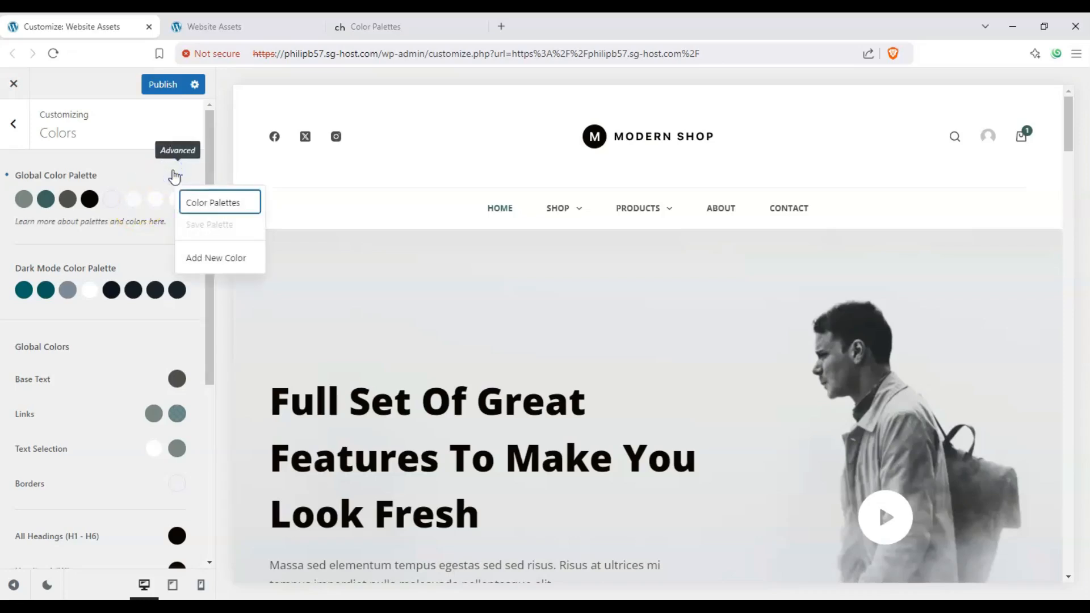
click(209, 209)
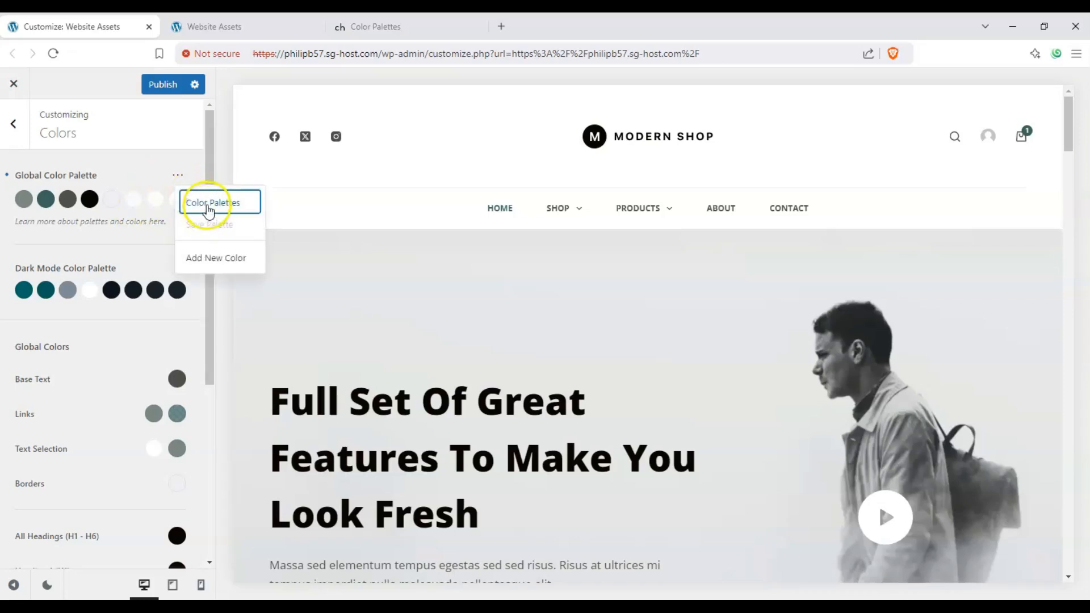
click(205, 255)
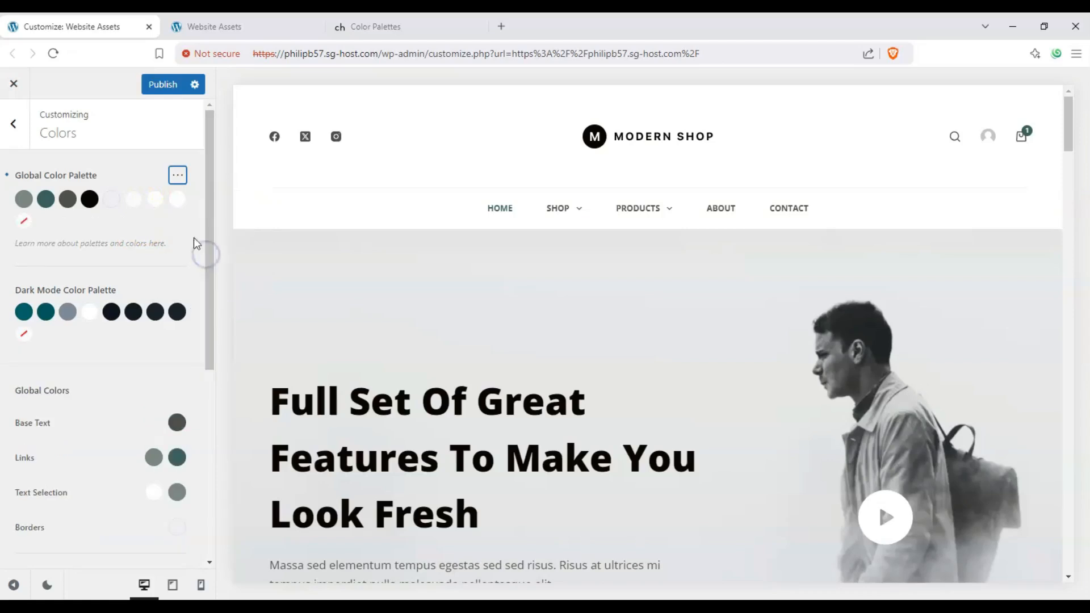
click(27, 223)
click(151, 231)
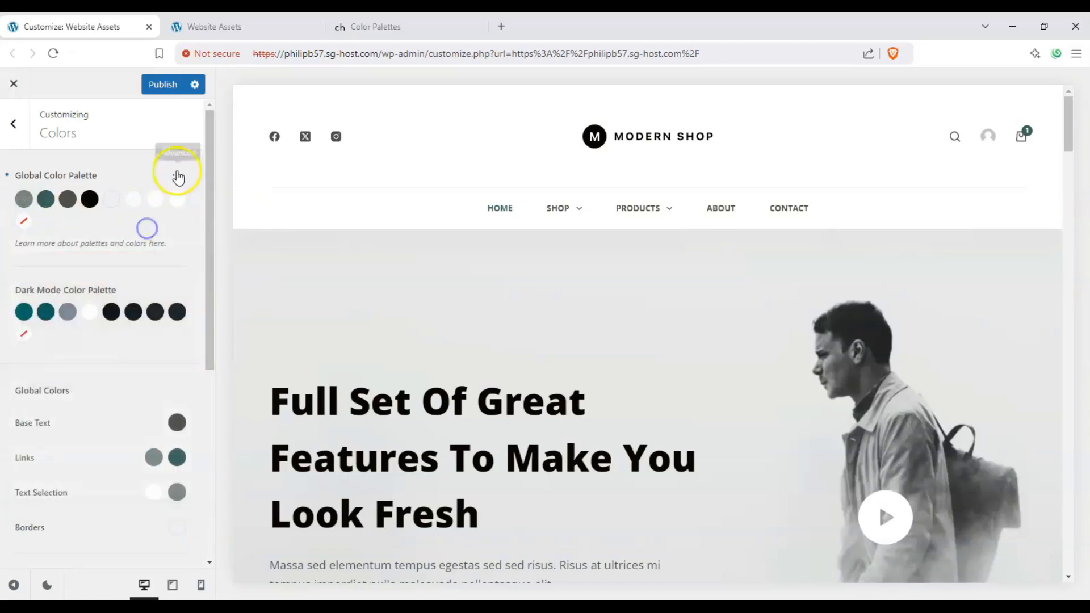
- View the custom palette presets, then apply the predefined Palette #12 to the global colors and check the preview
click(178, 175)
click(200, 199)
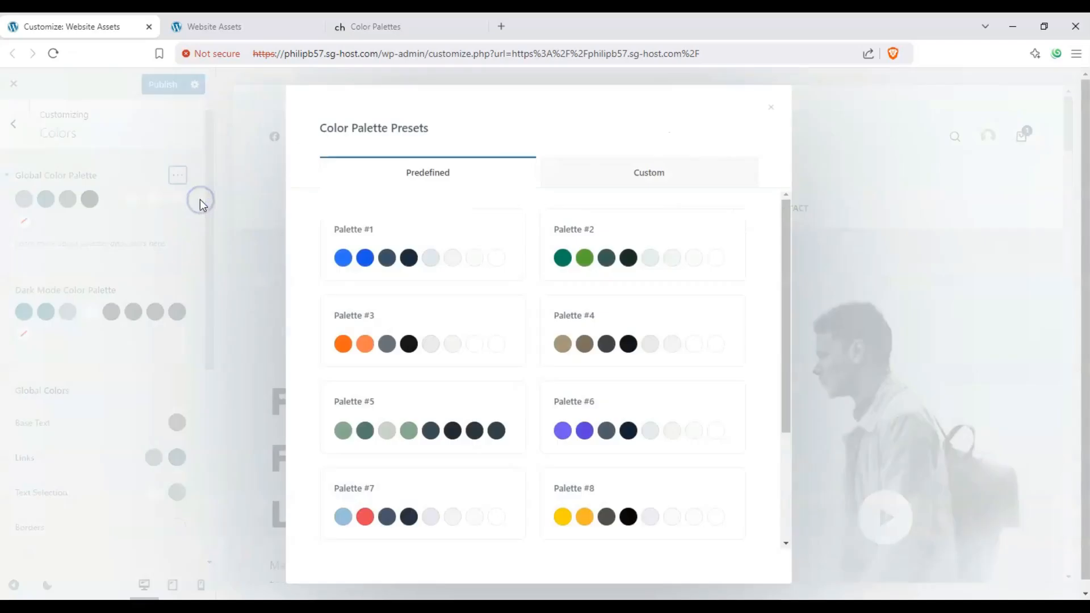
click(612, 168)
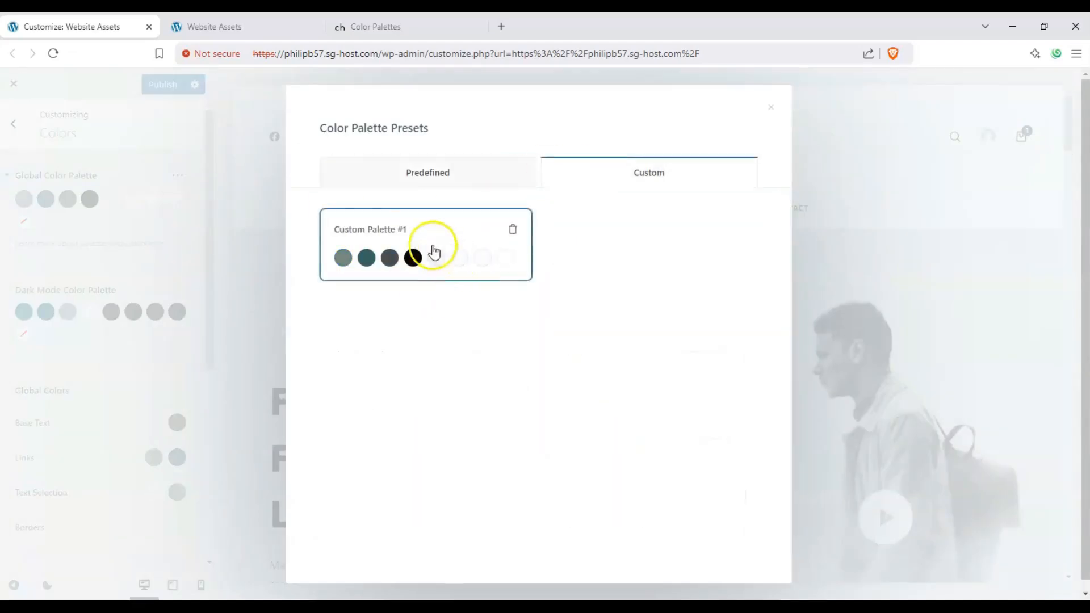
click(378, 179)
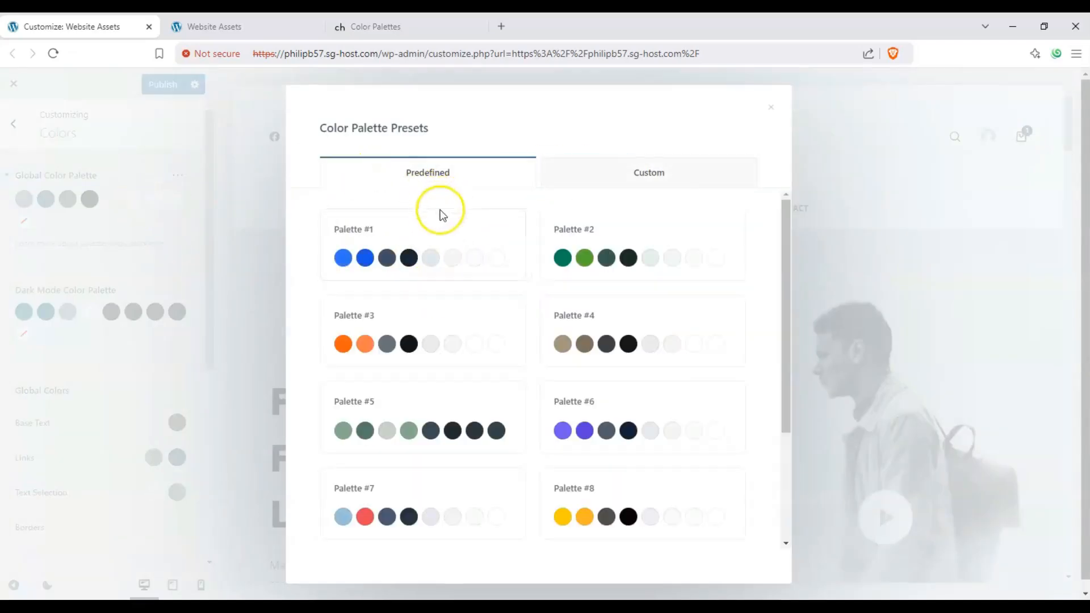
scroll(467, 271, down, 1)
scroll(466, 271, down, 3)
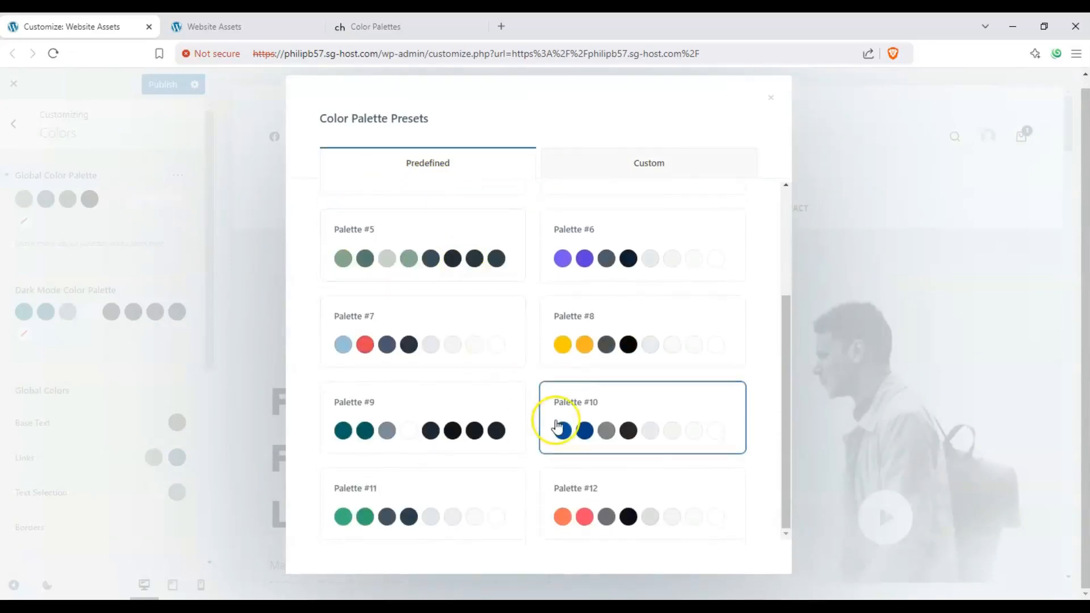
click(578, 507)
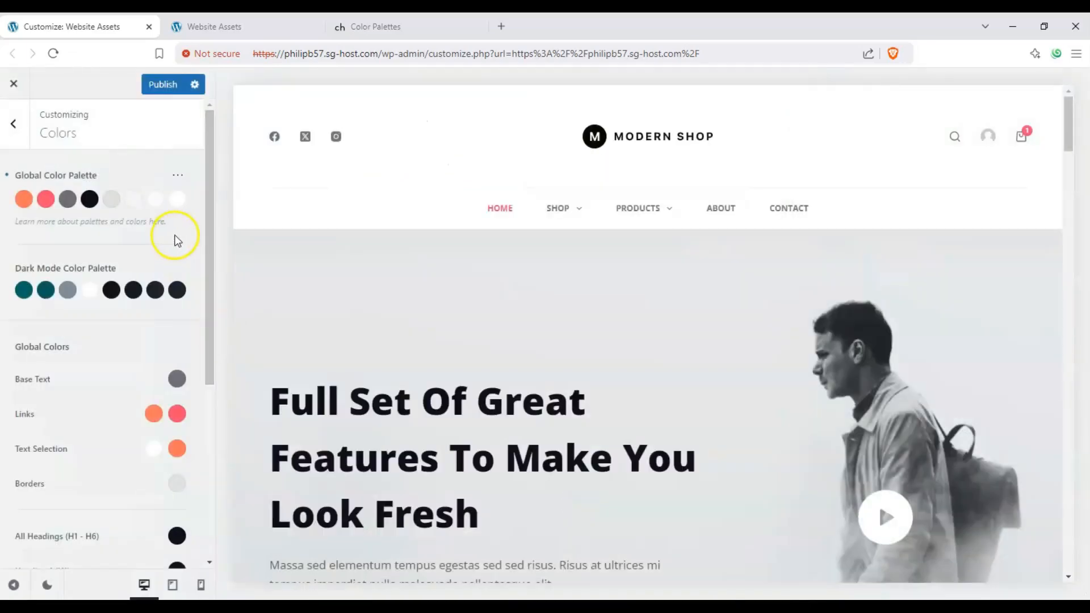
scroll(474, 337, down, 6)
scroll(478, 340, up, 6)
- Switch to the color-hex website, search its color palettes for "football" and look through the matching palettes
click(375, 26)
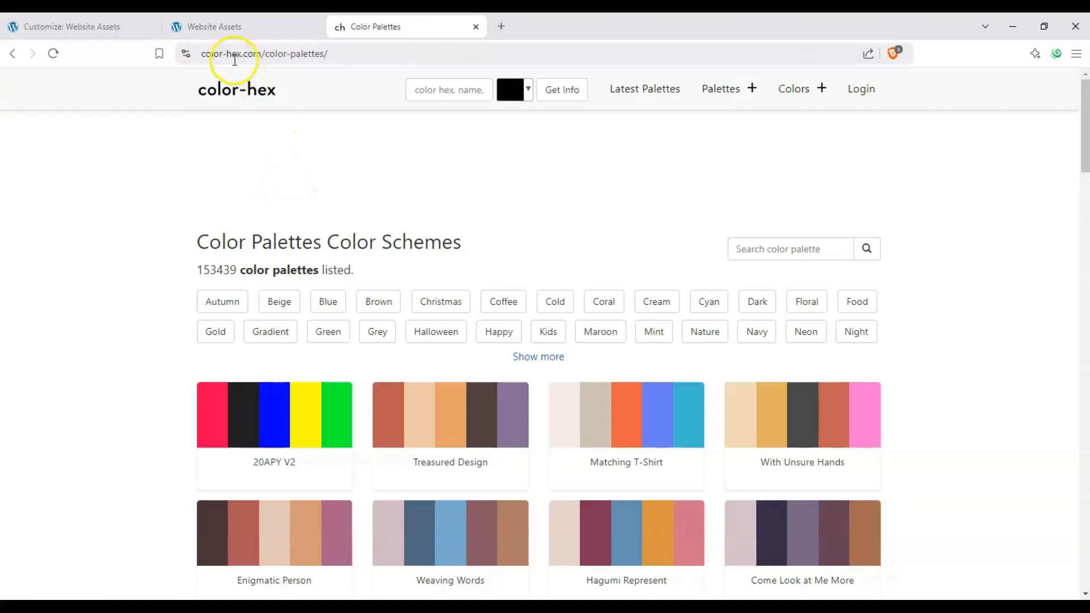
scroll(461, 196, down, 5)
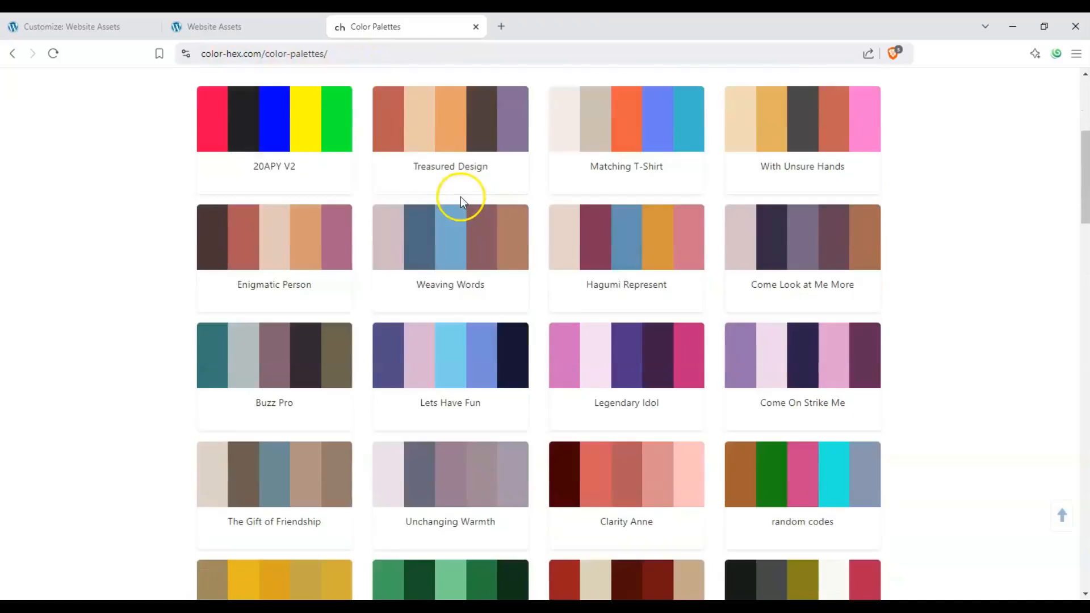
scroll(453, 199, up, 5)
click(741, 247)
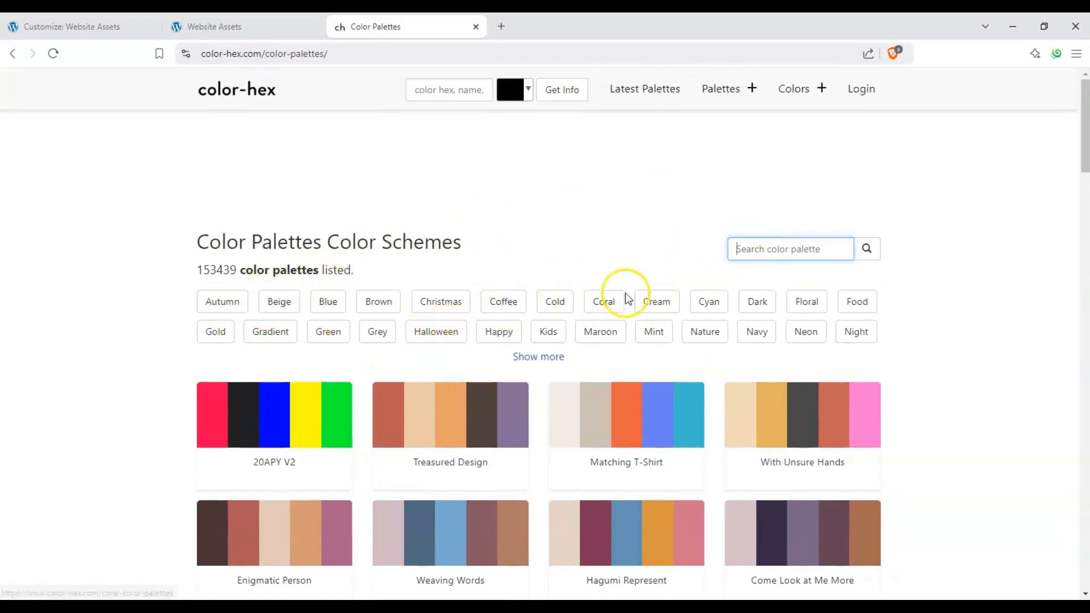
click(789, 255)
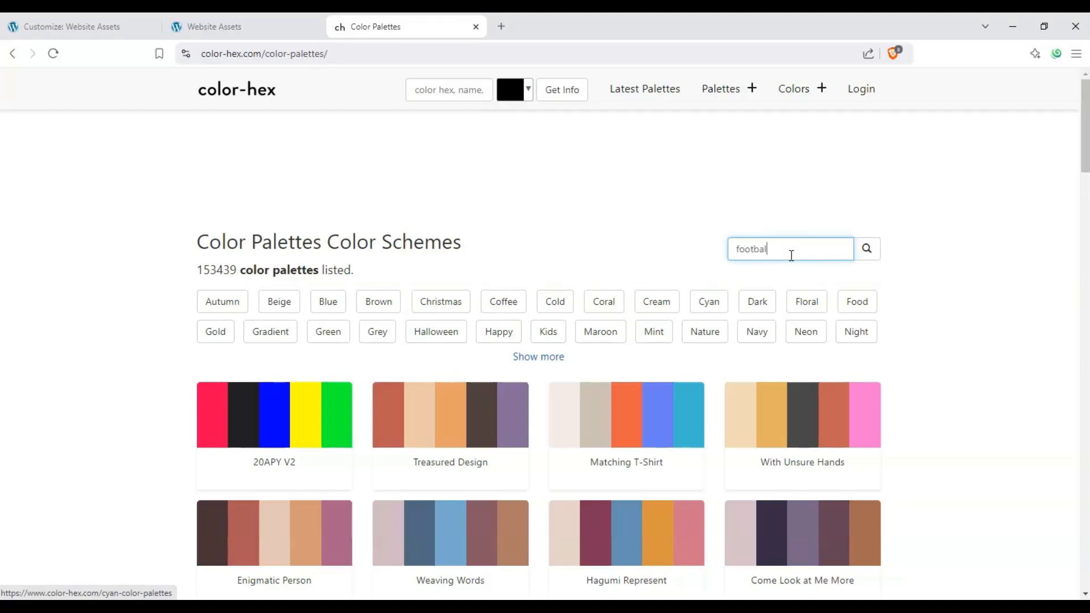
scroll(567, 236, down, 4)
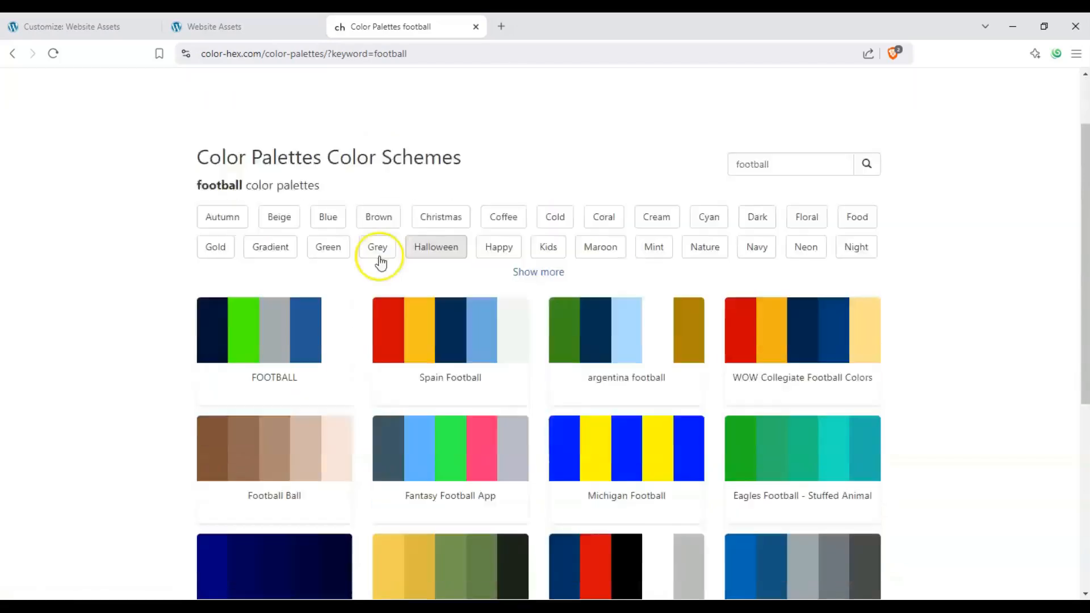
scroll(159, 288, up, 3)
scroll(443, 333, down, 2)
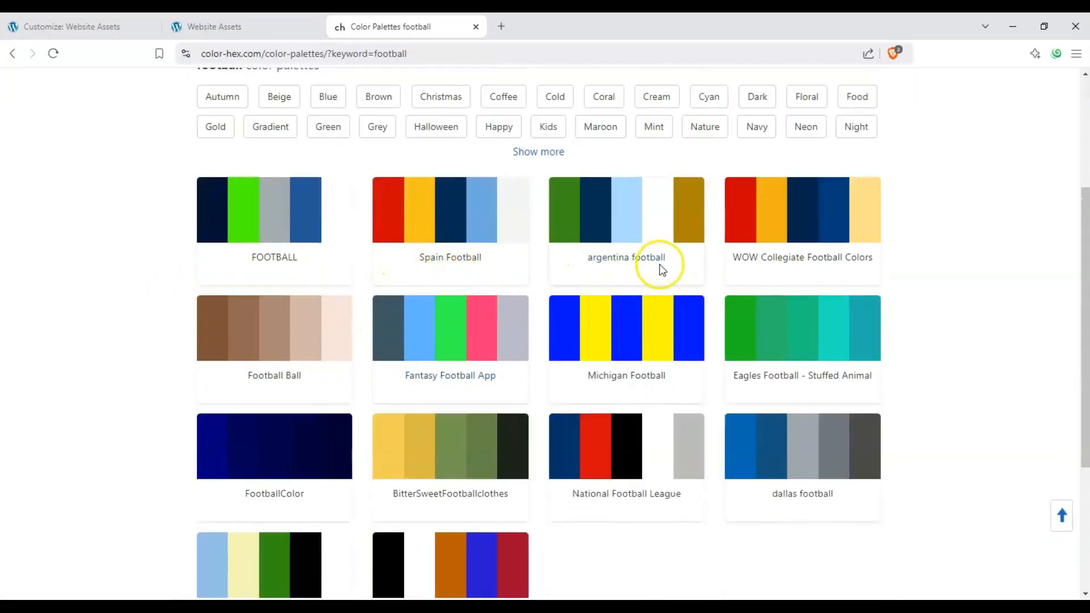
scroll(659, 270, down, 3)
scroll(793, 275, up, 3)
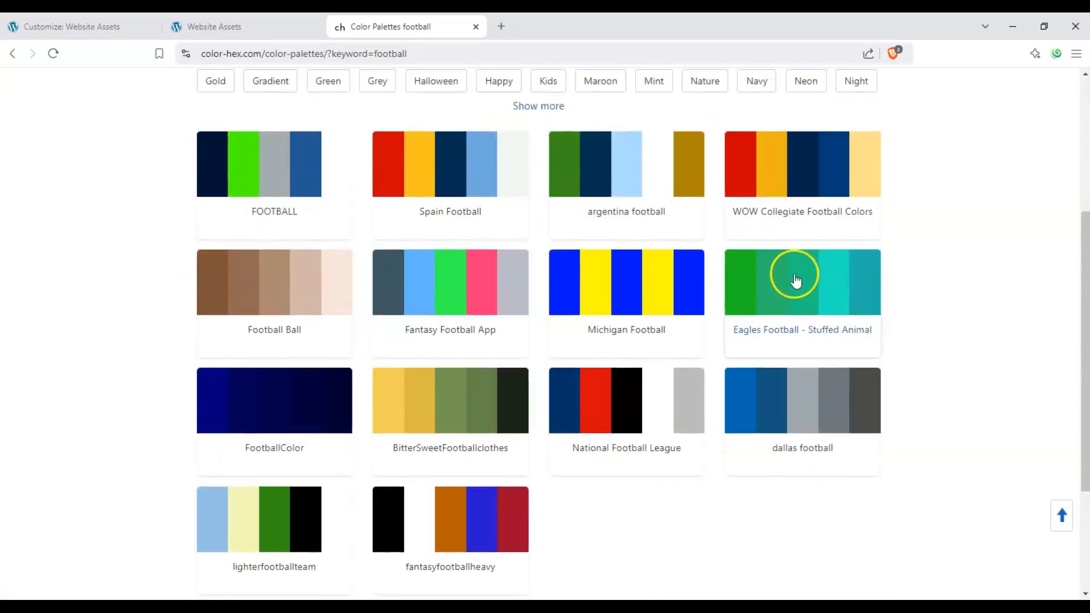
- Look through the football color palettes and open the Spain Football palette to view its colors
scroll(490, 396, down, 3)
scroll(470, 440, up, 3)
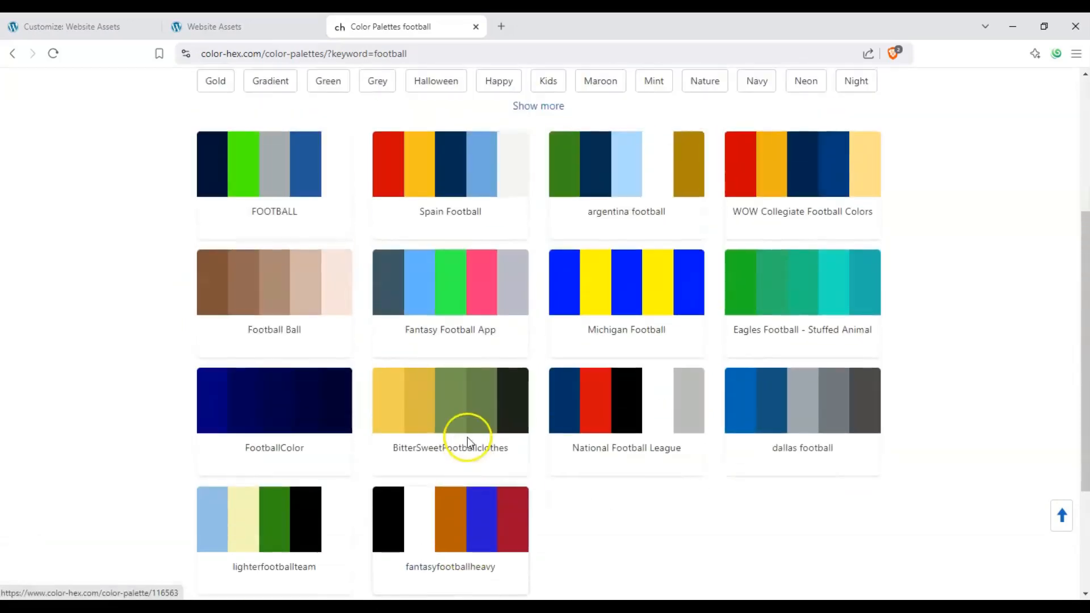
scroll(369, 318, up, 2)
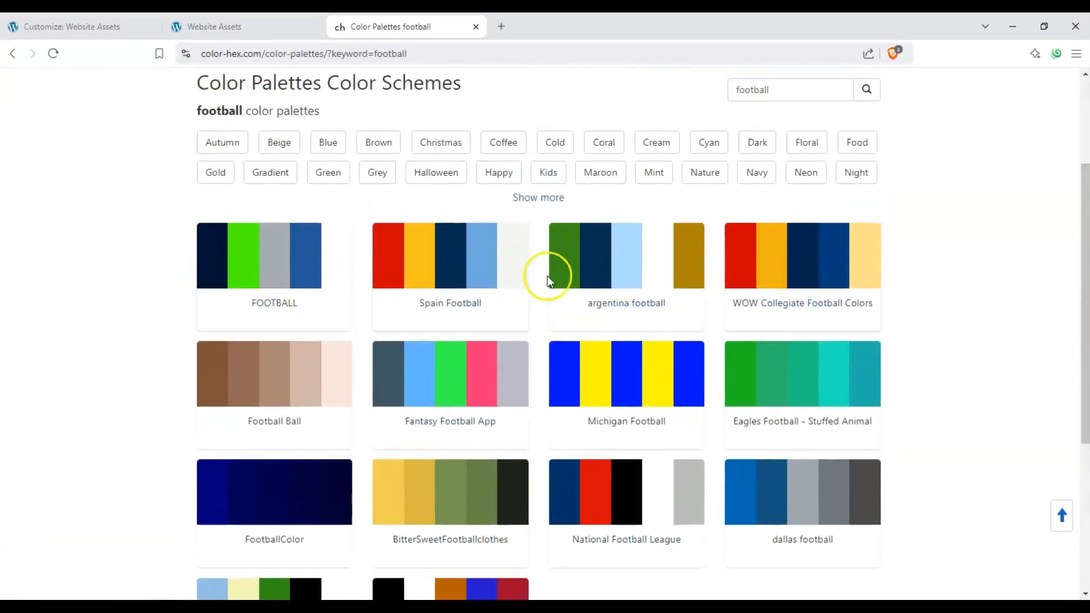
click(467, 279)
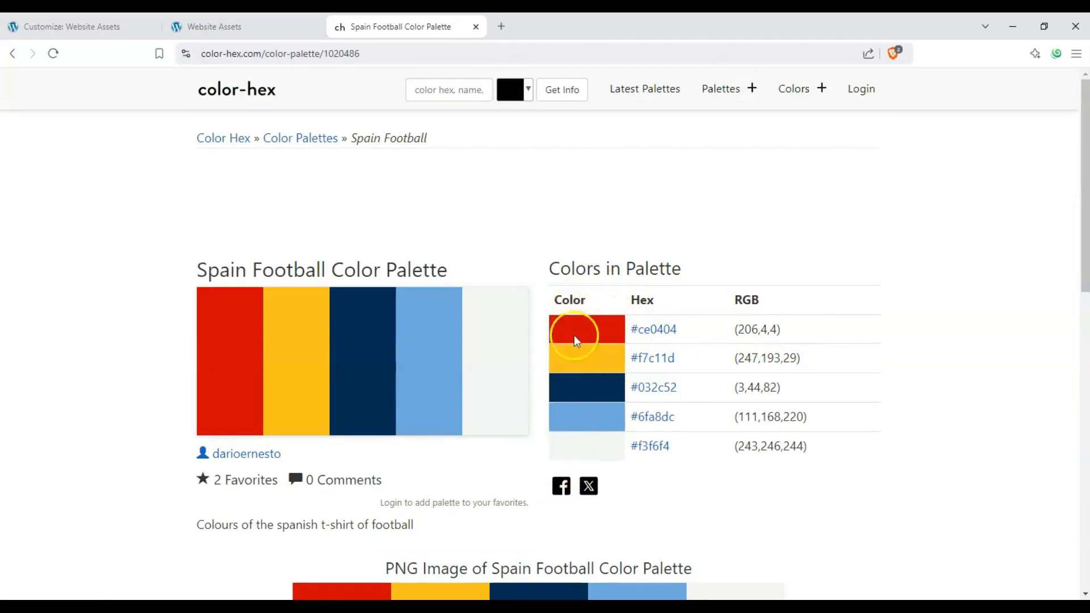
- Switch to the site customizer, view the picker for Color 1 of the global palette, and look over the page preview
click(74, 26)
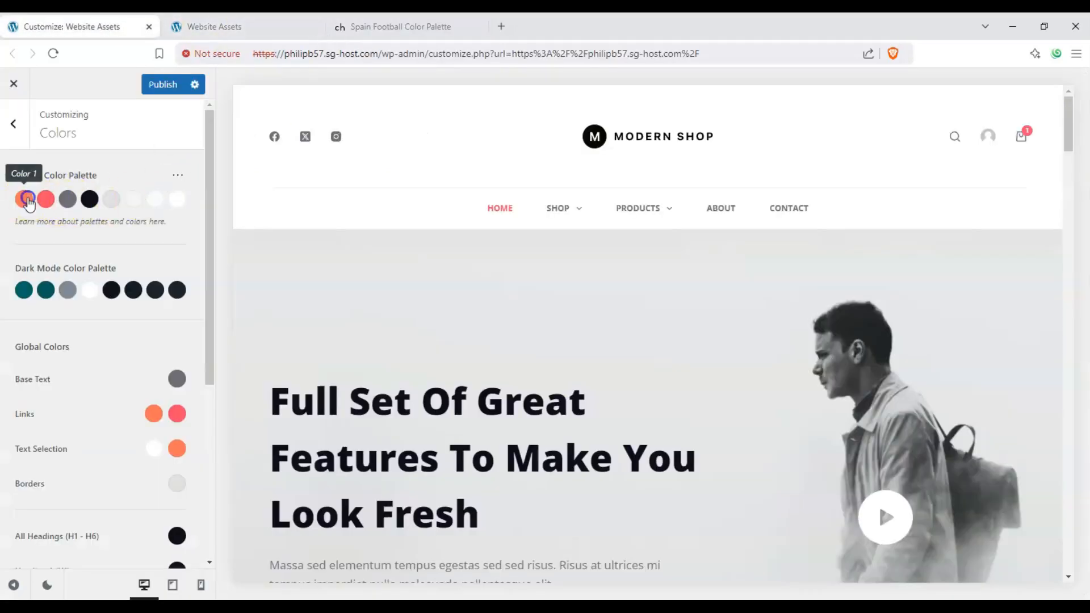
click(26, 200)
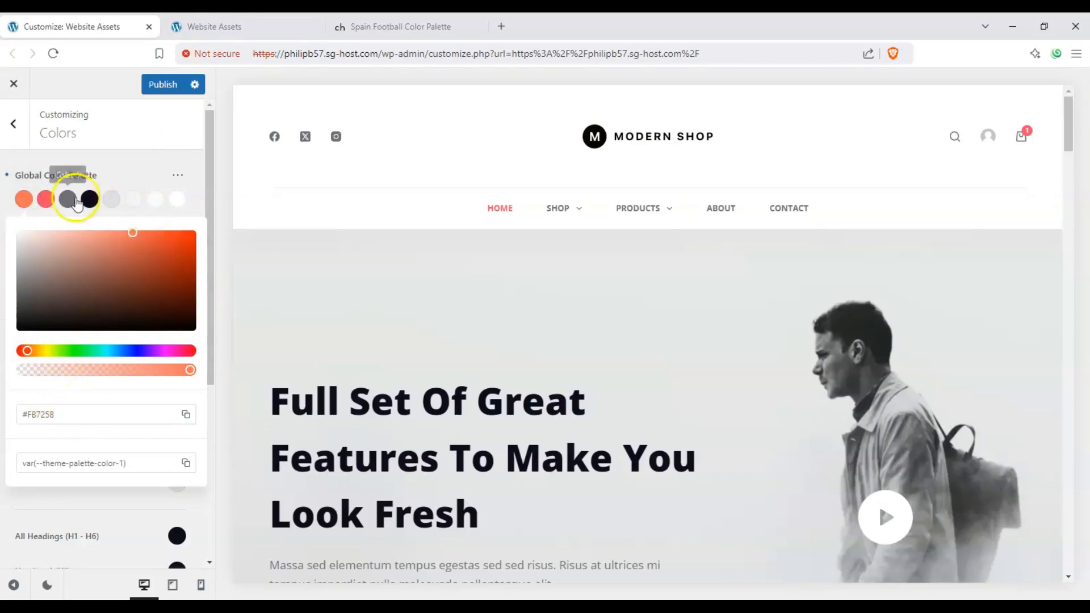
click(101, 171)
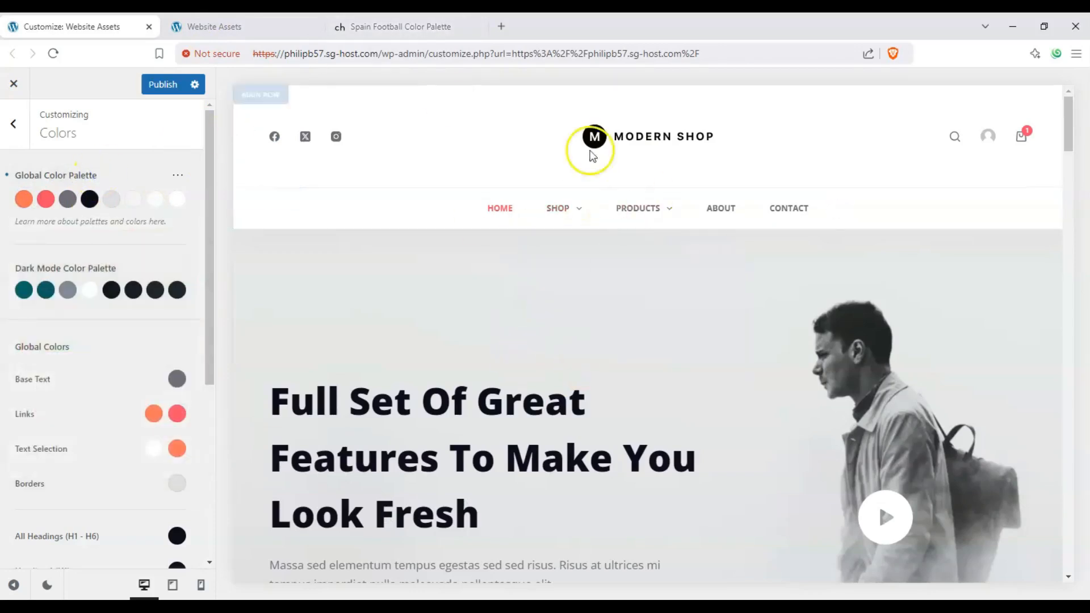
scroll(389, 309, down, 4)
scroll(391, 311, up, 4)
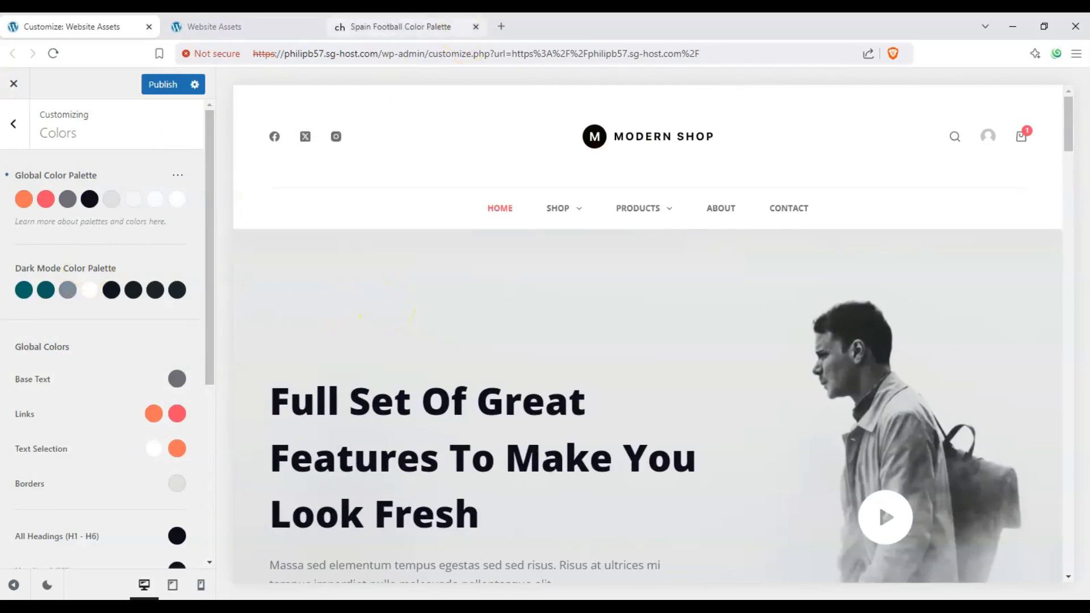
- Switch back to color-hex and open the argentina football palette from the football results to view its colors
click(437, 30)
click(89, 28)
click(410, 31)
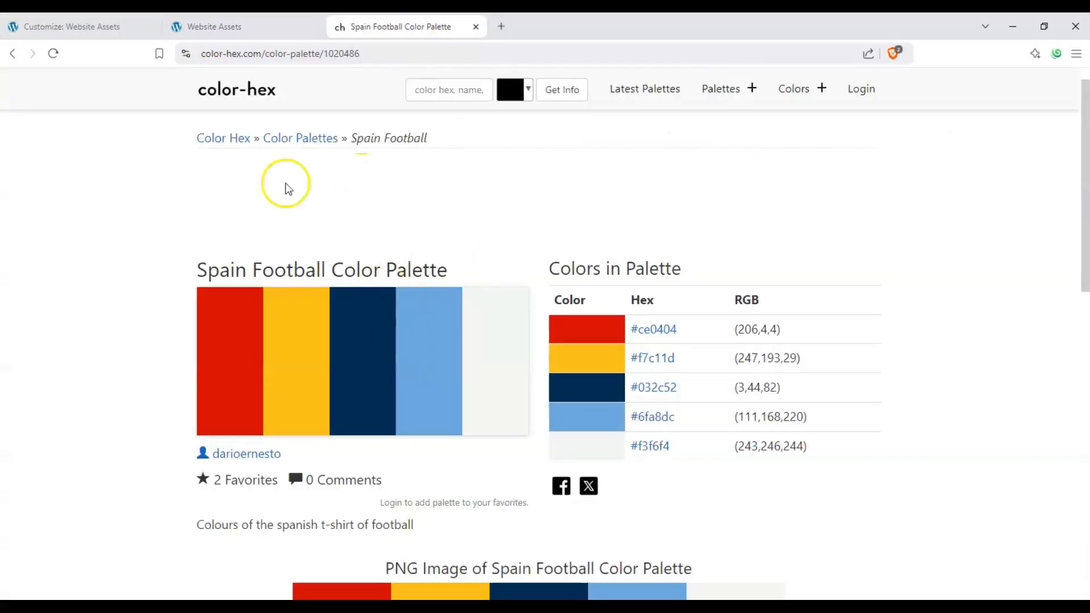
click(90, 27)
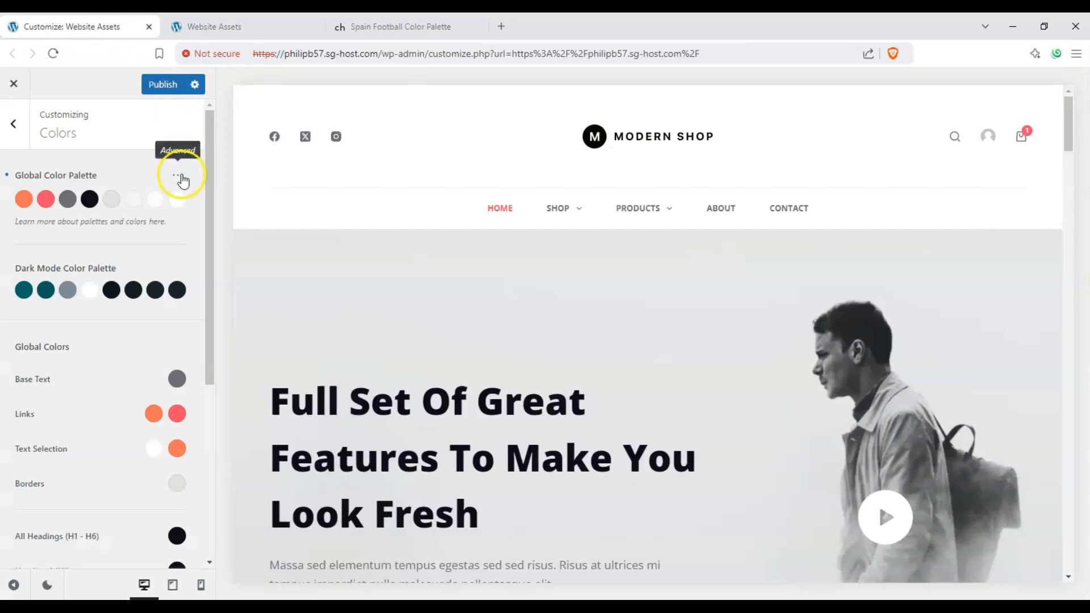
click(178, 174)
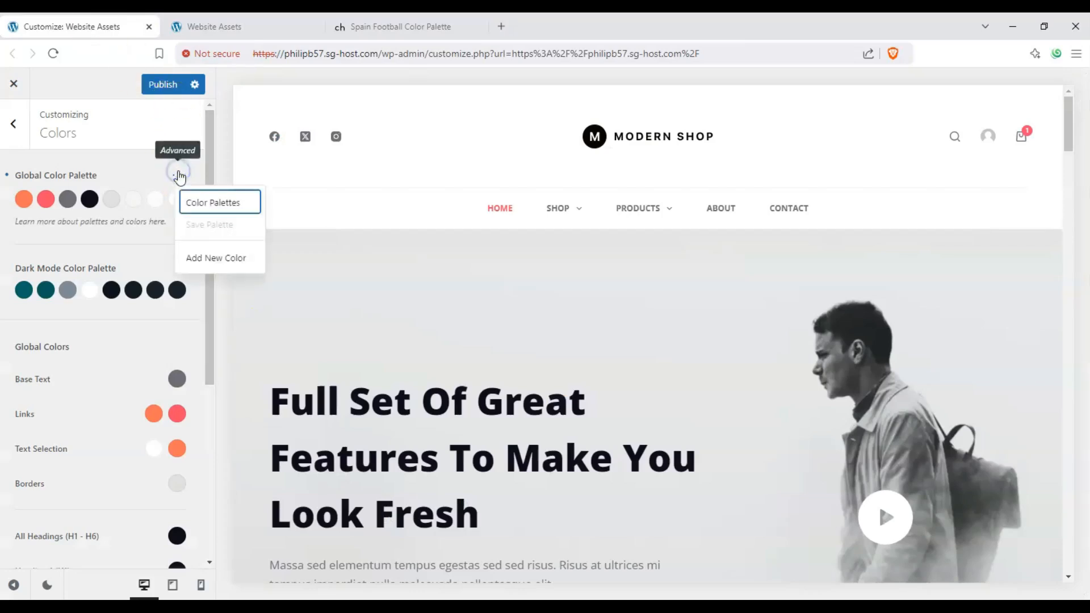
click(412, 25)
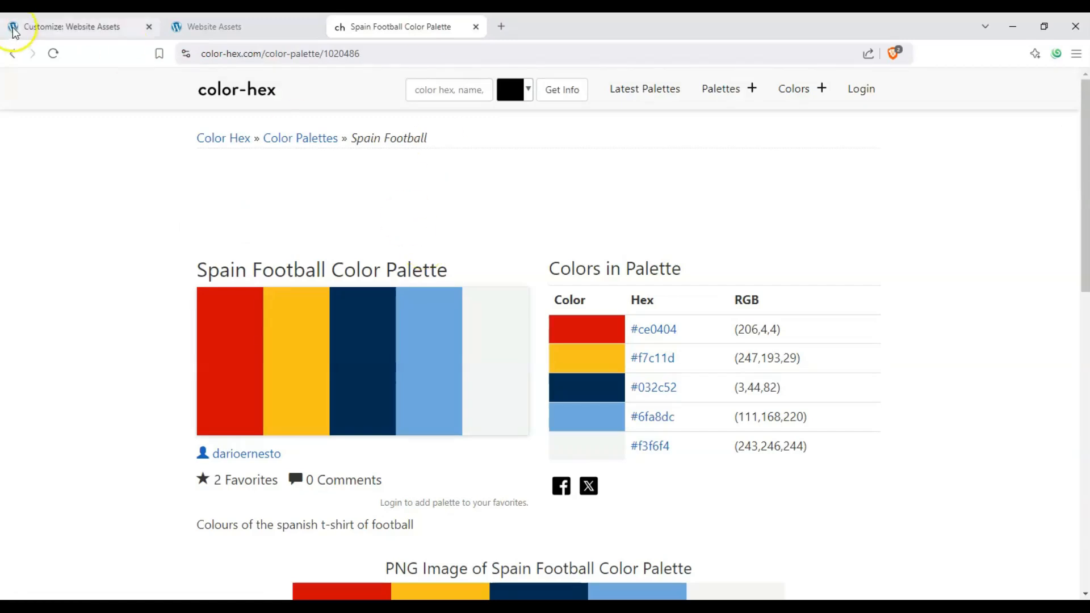
click(15, 49)
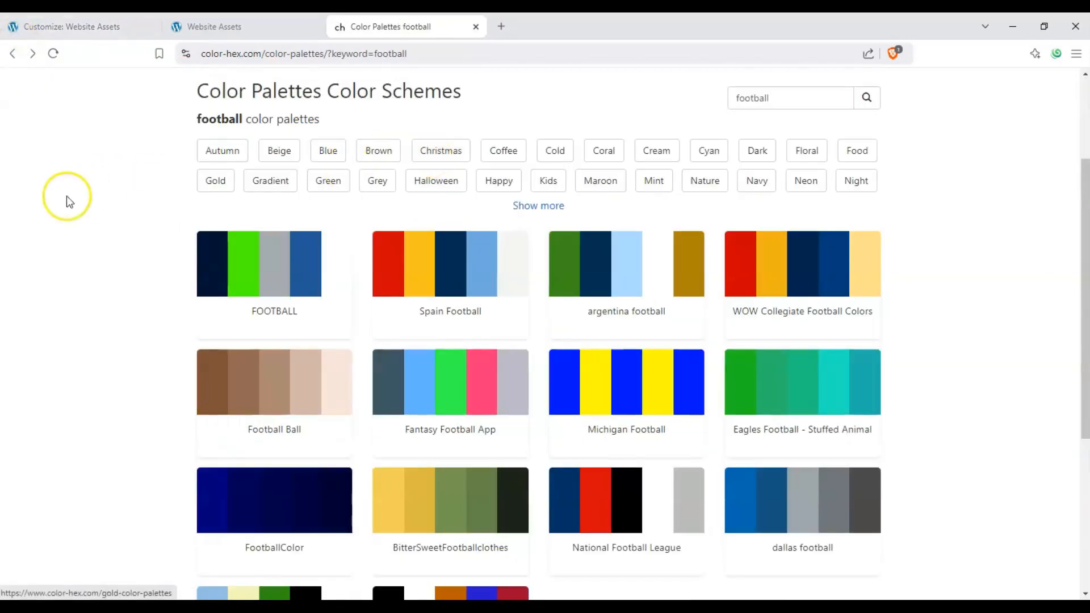
click(626, 275)
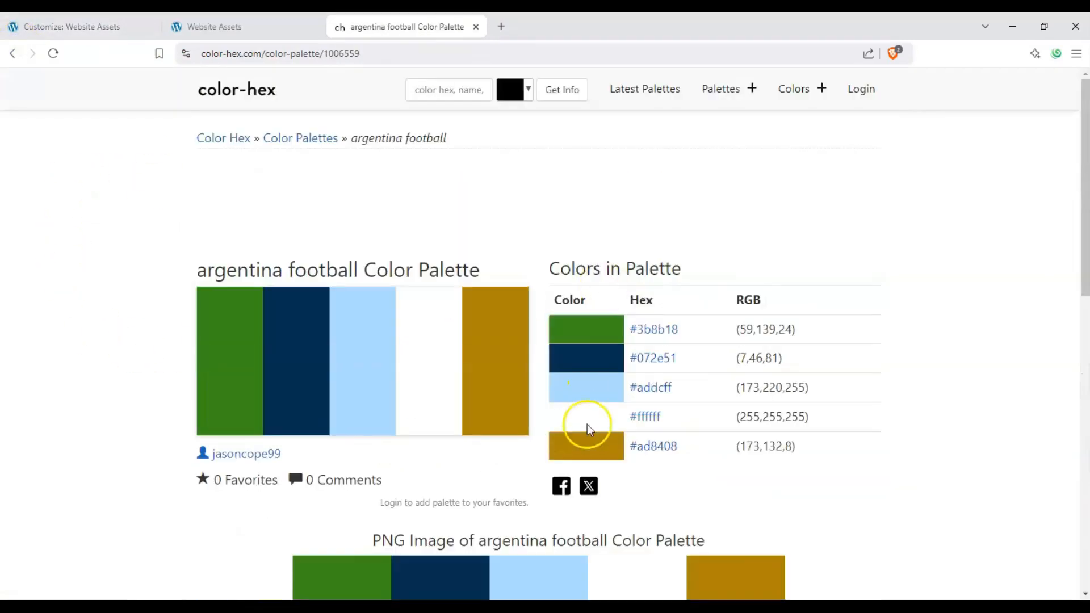
- Switch to the site customizer and apply Custom Palette #1 from the color palette presets to the global colors
click(74, 27)
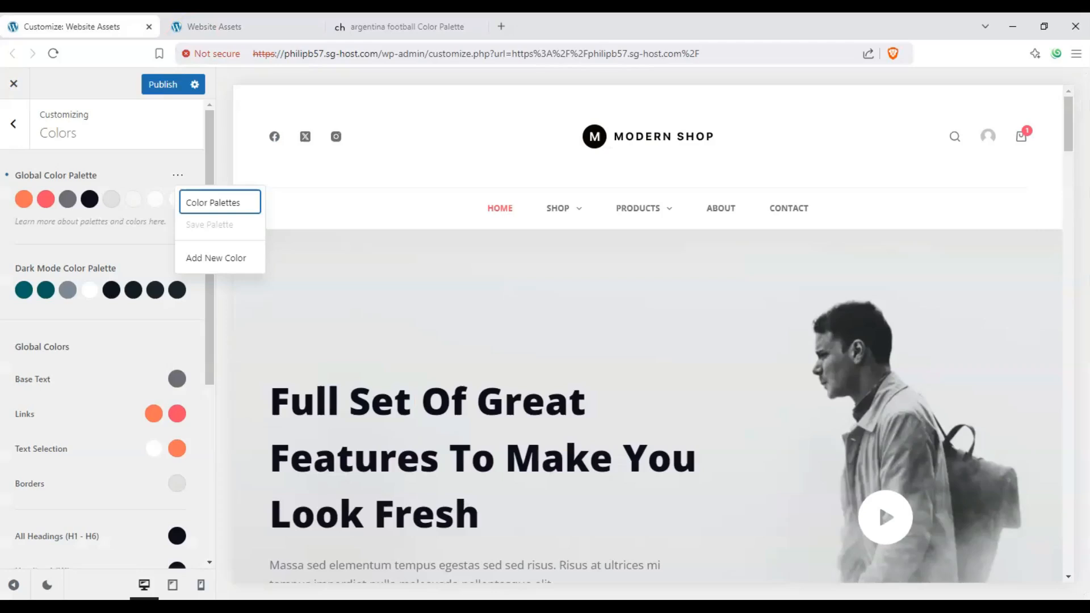
click(193, 202)
click(601, 180)
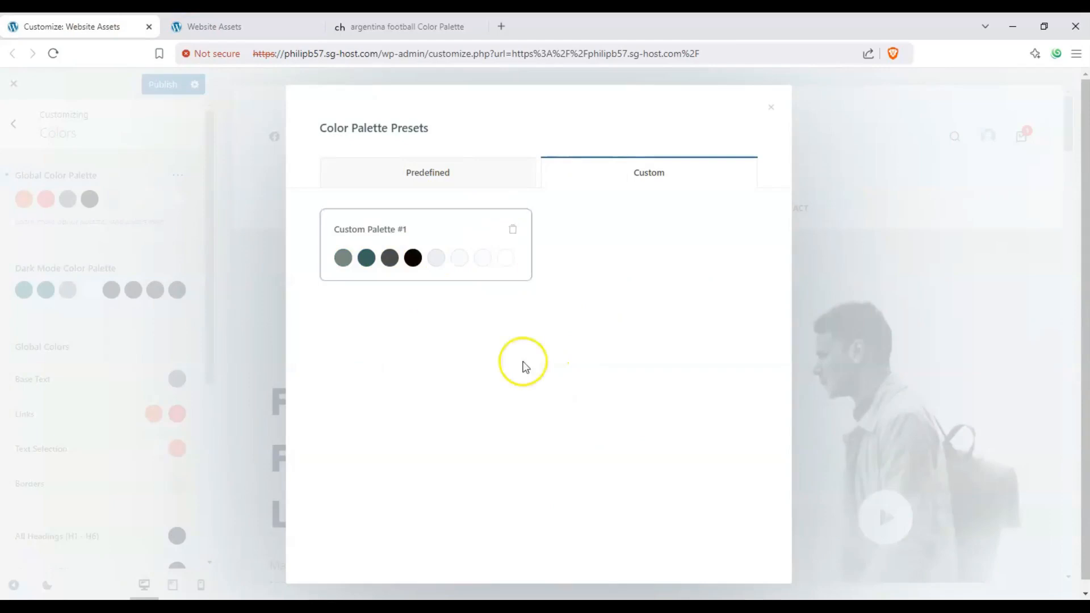
click(458, 181)
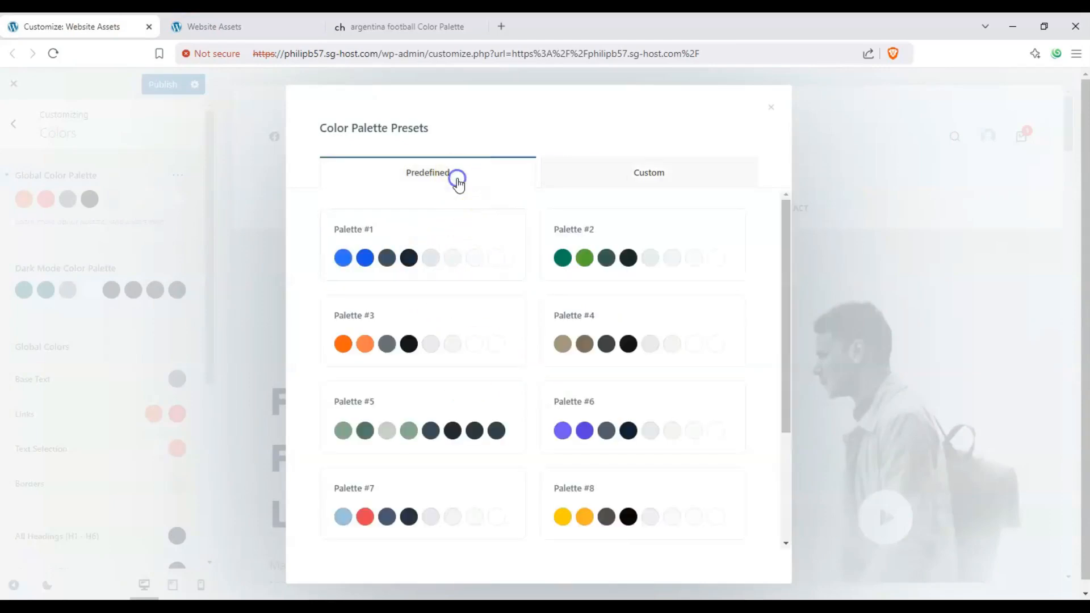
click(593, 166)
click(518, 225)
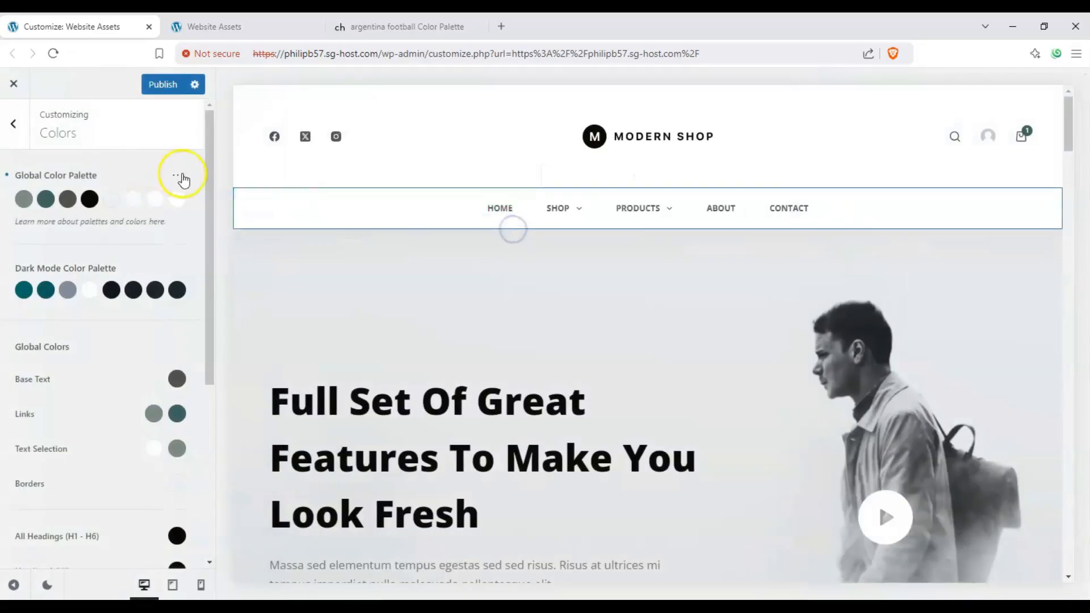
- Apply the predefined Palette #7 to the global colors and check the colors in the page preview
click(180, 176)
click(214, 202)
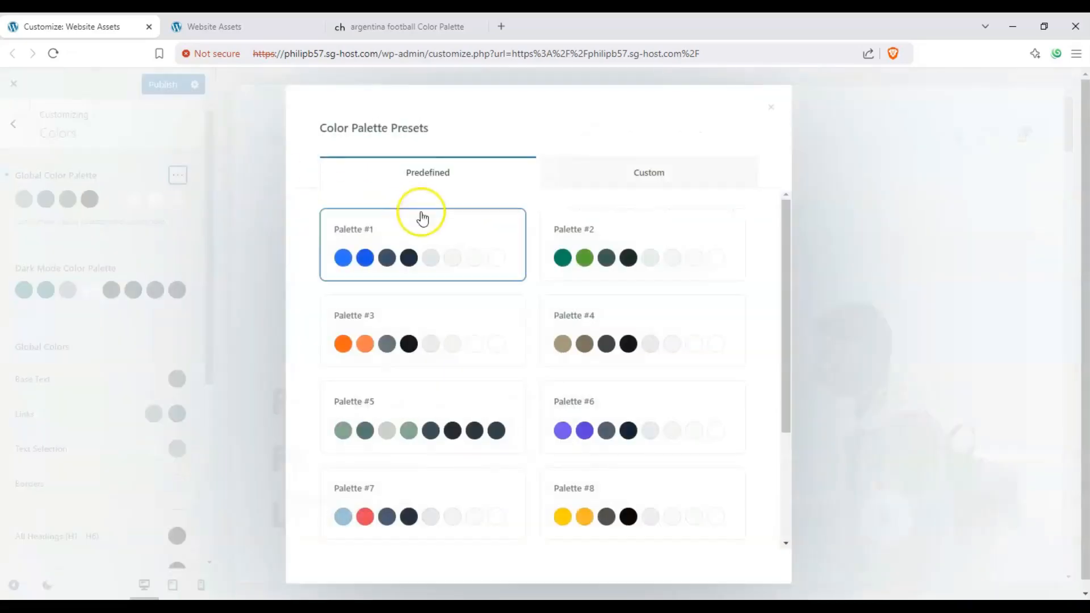
scroll(518, 357, down, 3)
click(468, 348)
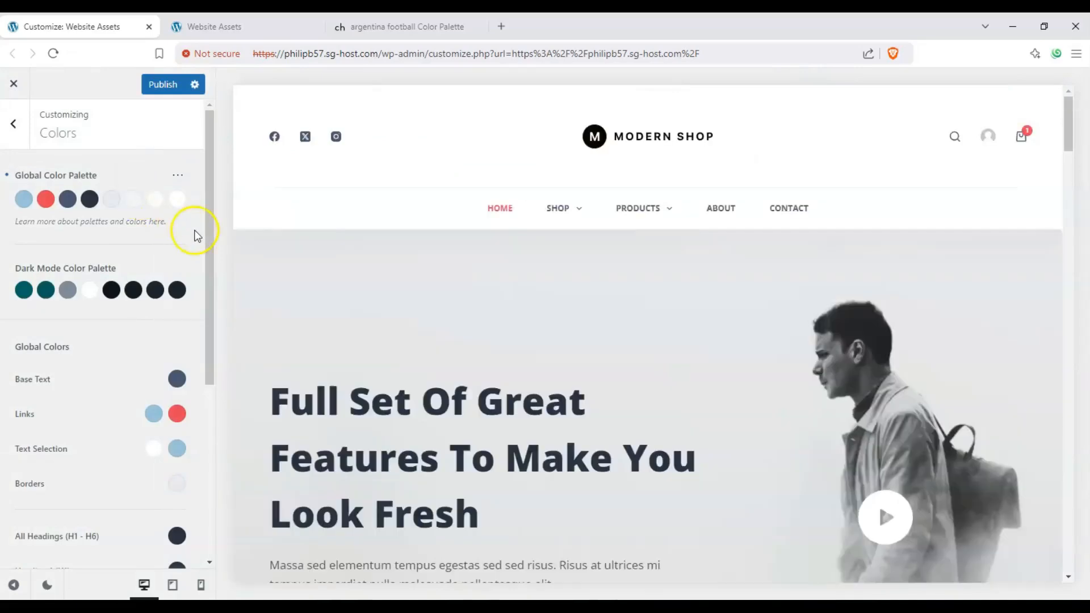
scroll(352, 273, down, 8)
scroll(350, 267, up, 2)
scroll(350, 267, up, 5)
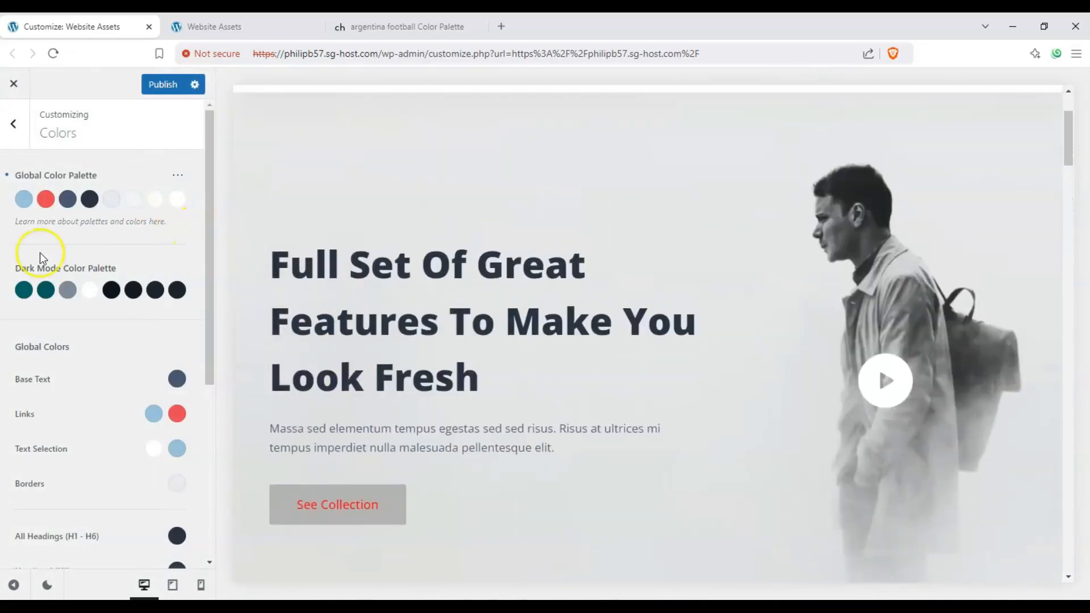
scroll(336, 297, up, 2)
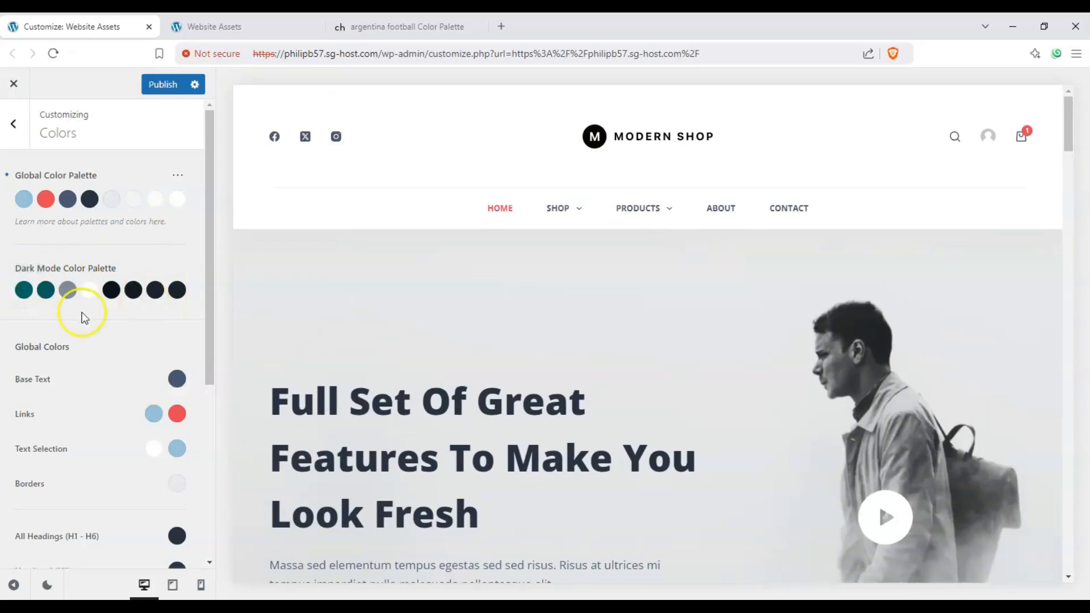
scroll(399, 370, down, 5)
scroll(398, 371, up, 5)
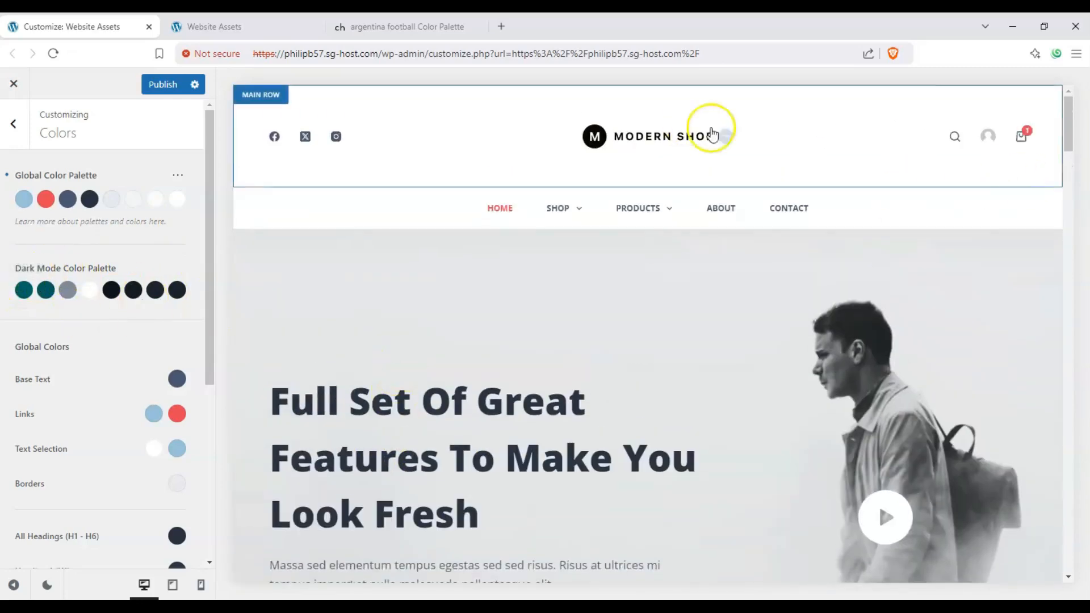
- Open the header builder from the main row and add the Color Switch element at the start of the desktop header's top row
click(261, 97)
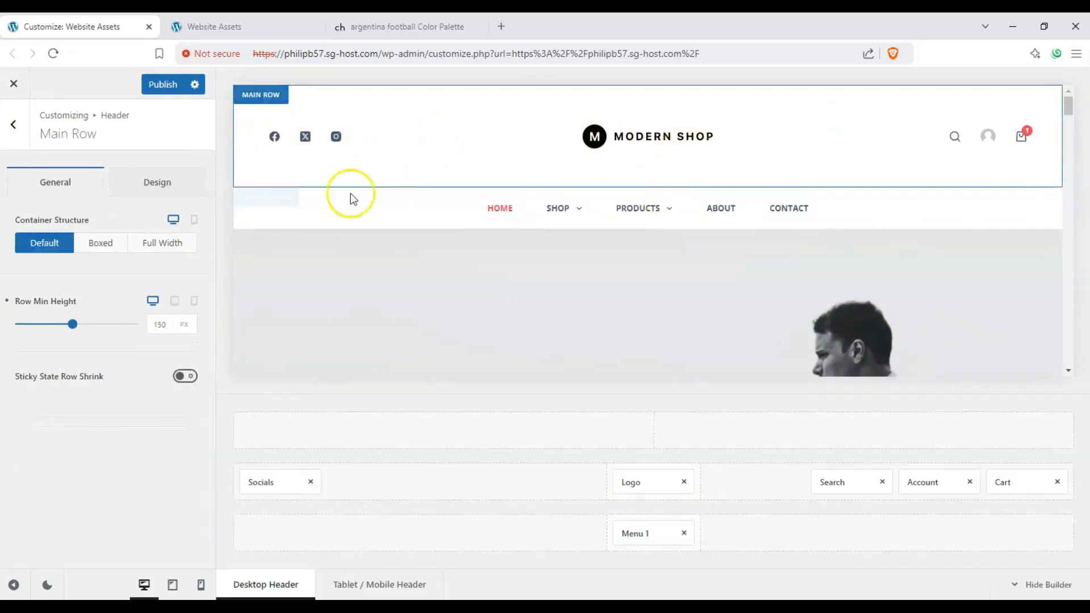
click(7, 146)
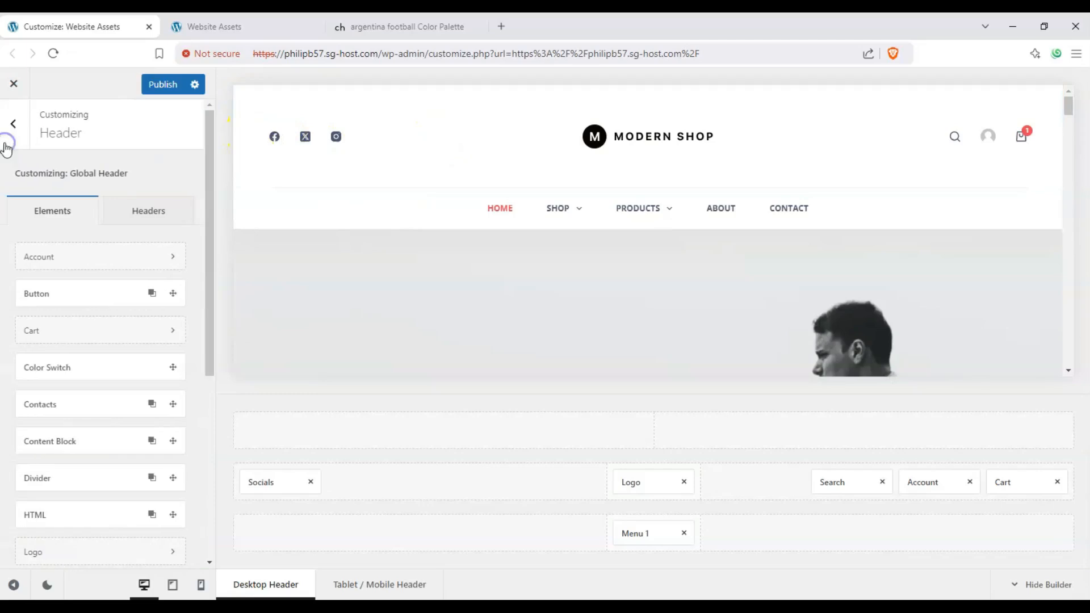
drag(62, 369, 285, 423)
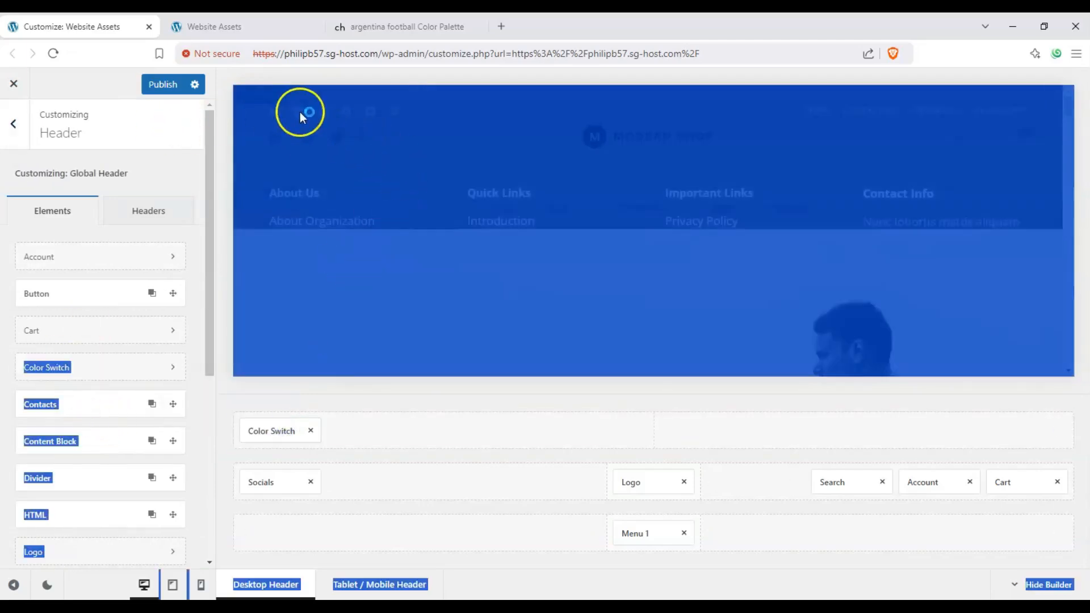
click(319, 392)
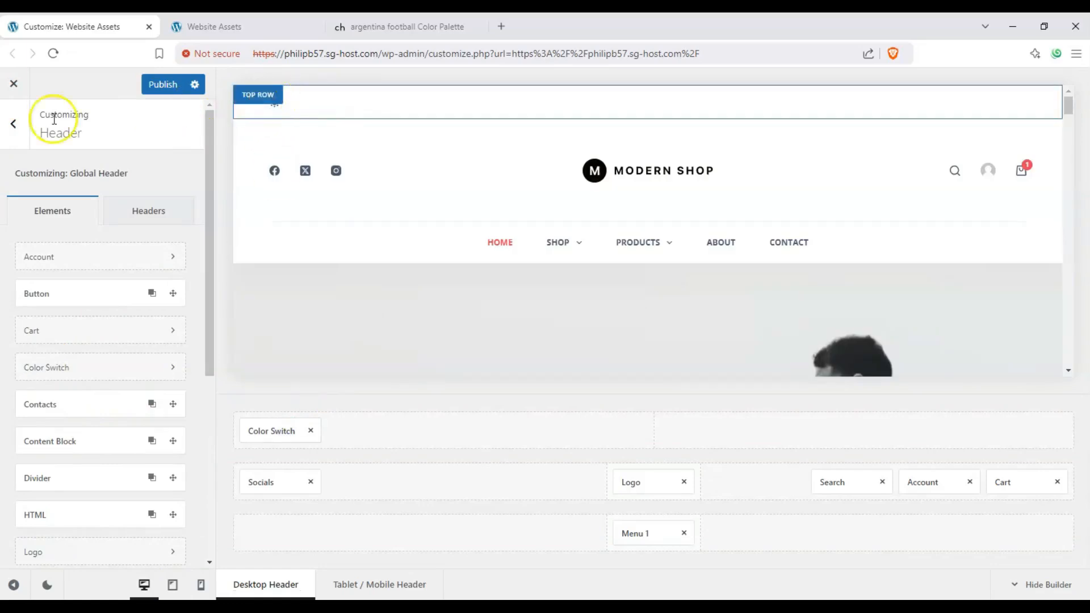
- Return to the Colors settings and toggle the header's color switch to compare dark and light mode in the preview
click(6, 141)
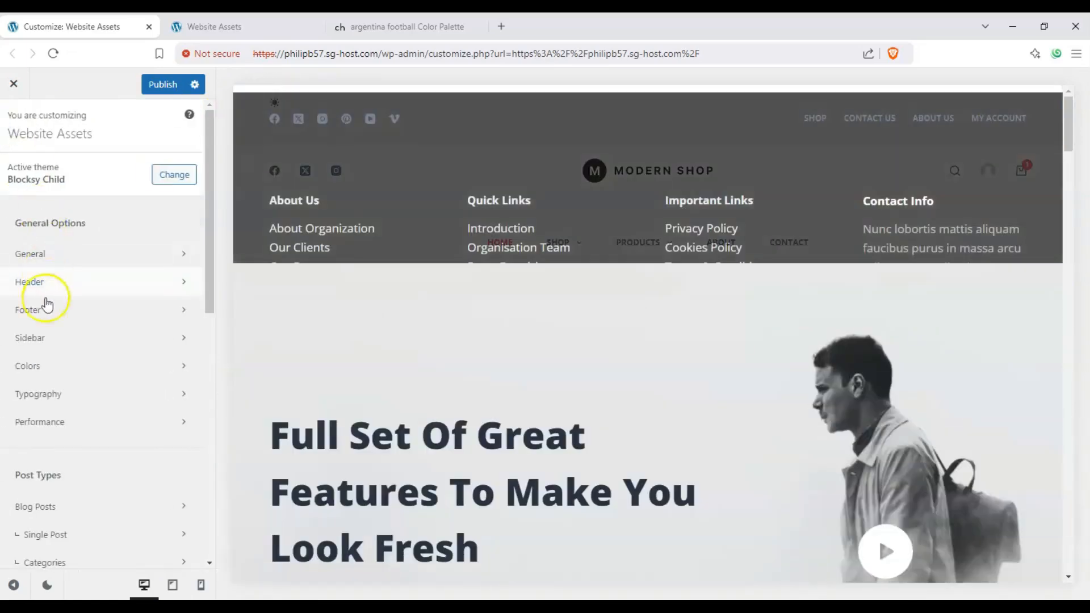
click(47, 364)
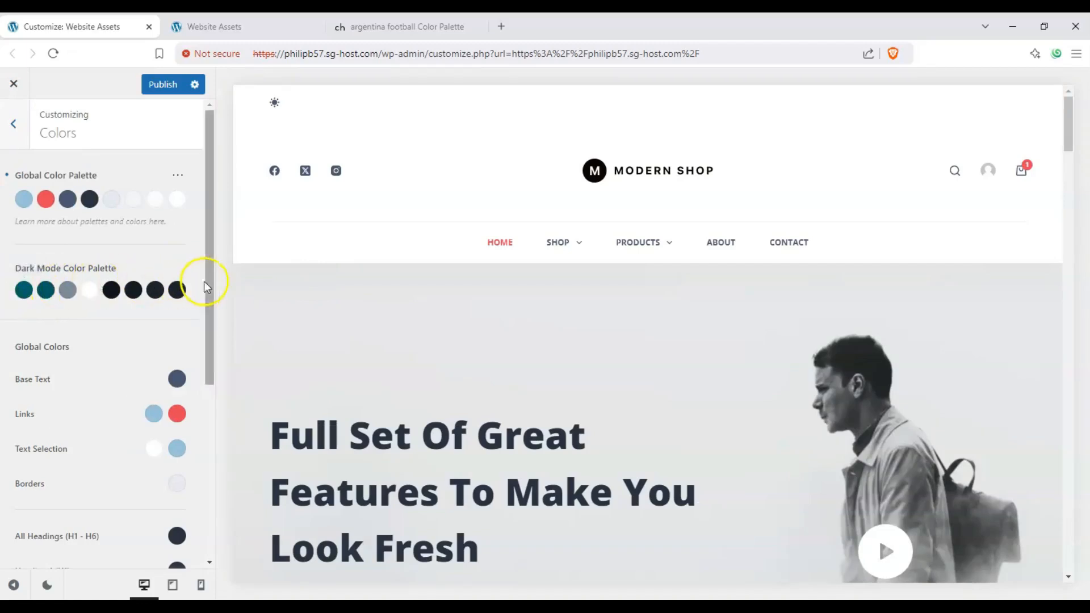
click(272, 106)
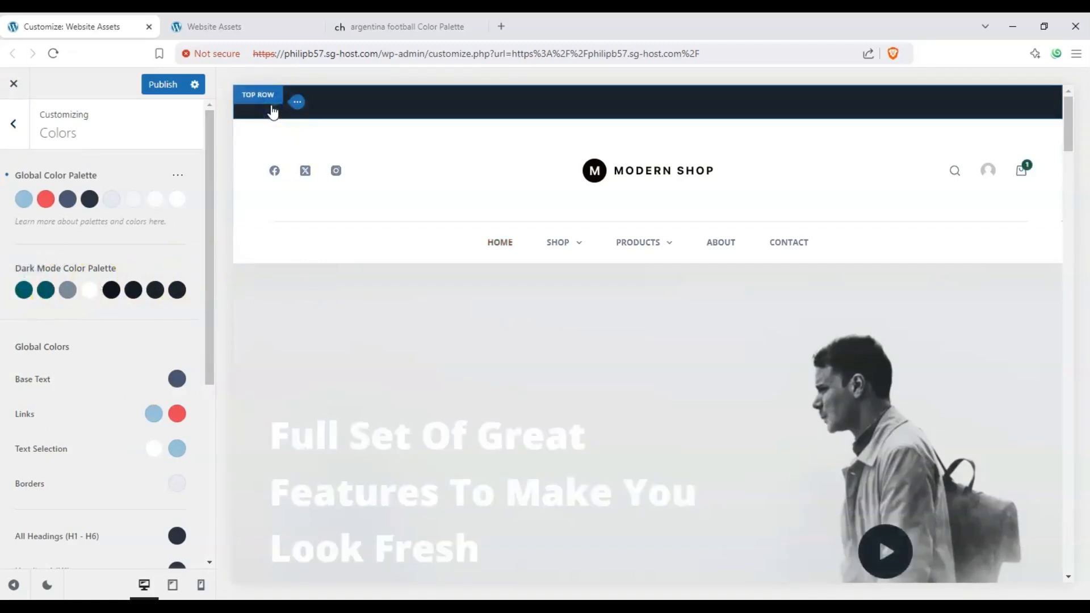
click(272, 106)
click(272, 106)
click(272, 106)
click(272, 106)
click(272, 106)
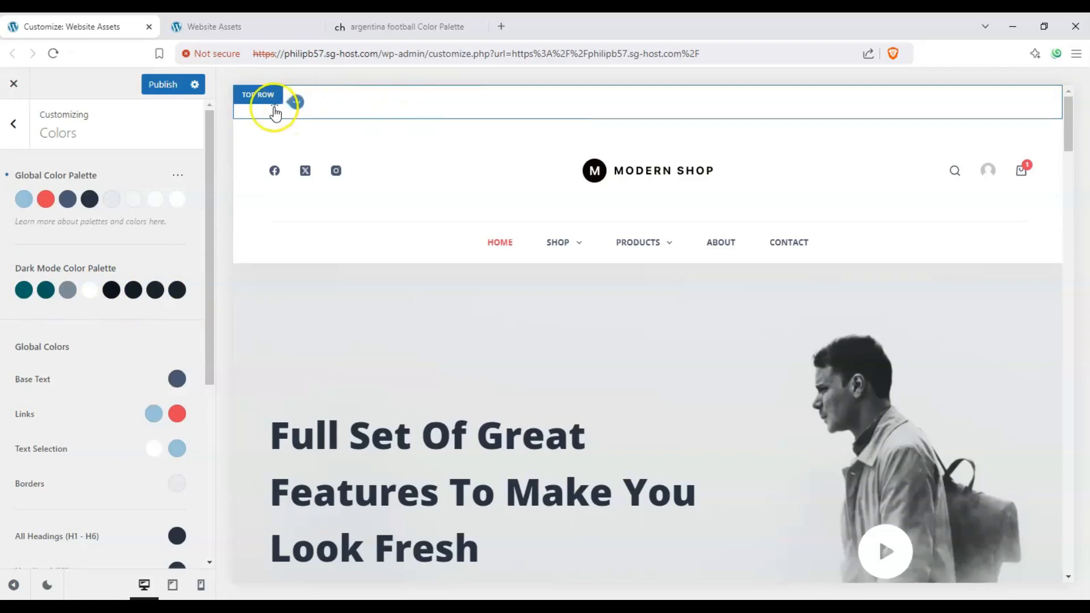
click(275, 108)
click(275, 108)
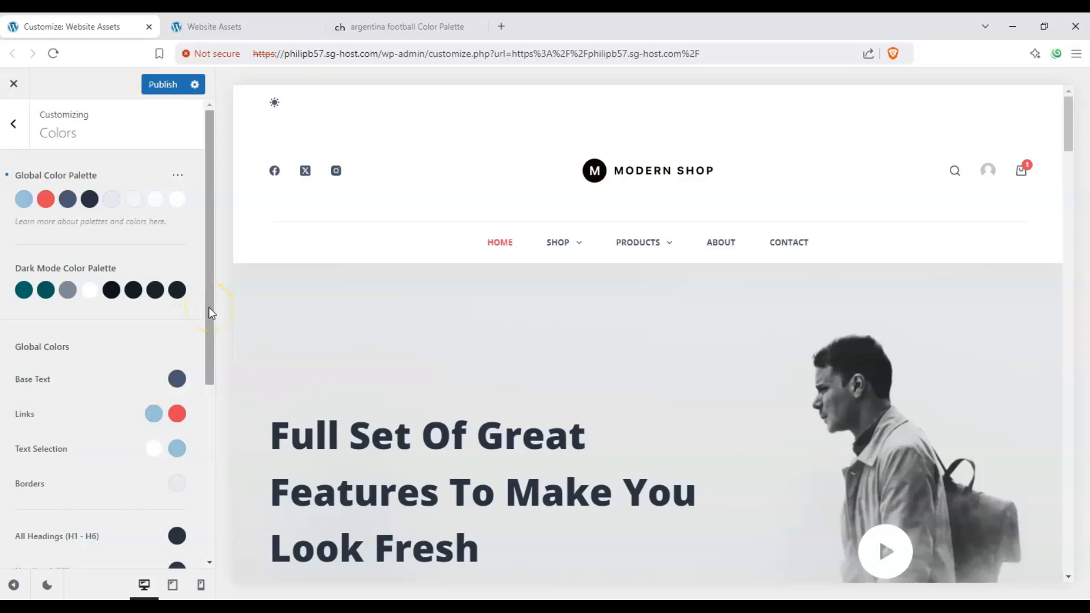
- Set the global Base Text color to the custom blue #4270c5
mouse_move(209, 308)
mouse_down()
mouse_move(206, 375)
mouse_move(212, 301)
mouse_up()
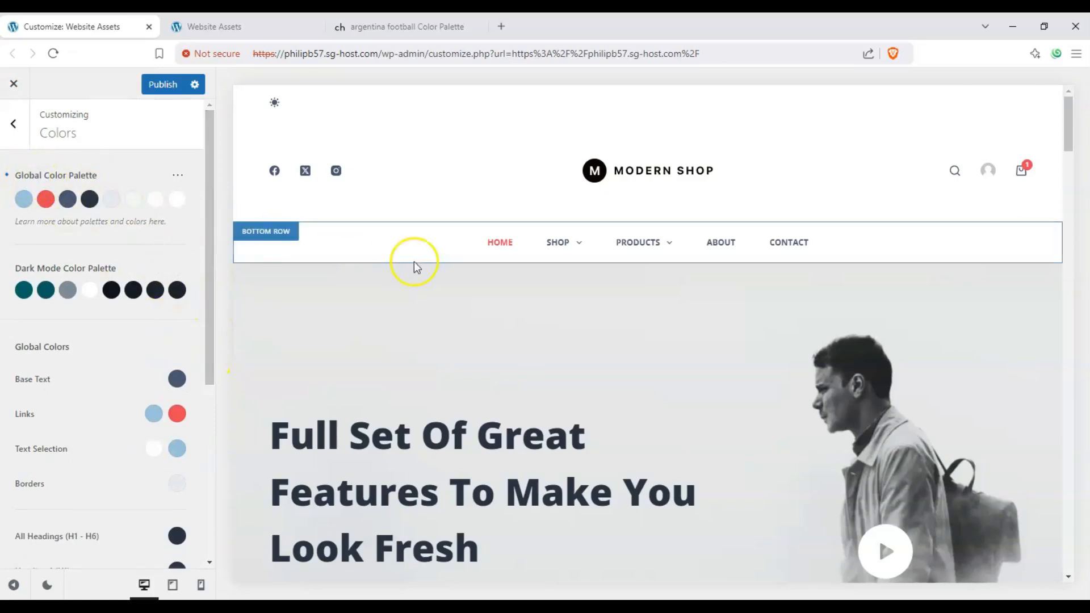
mouse_move(574, 239)
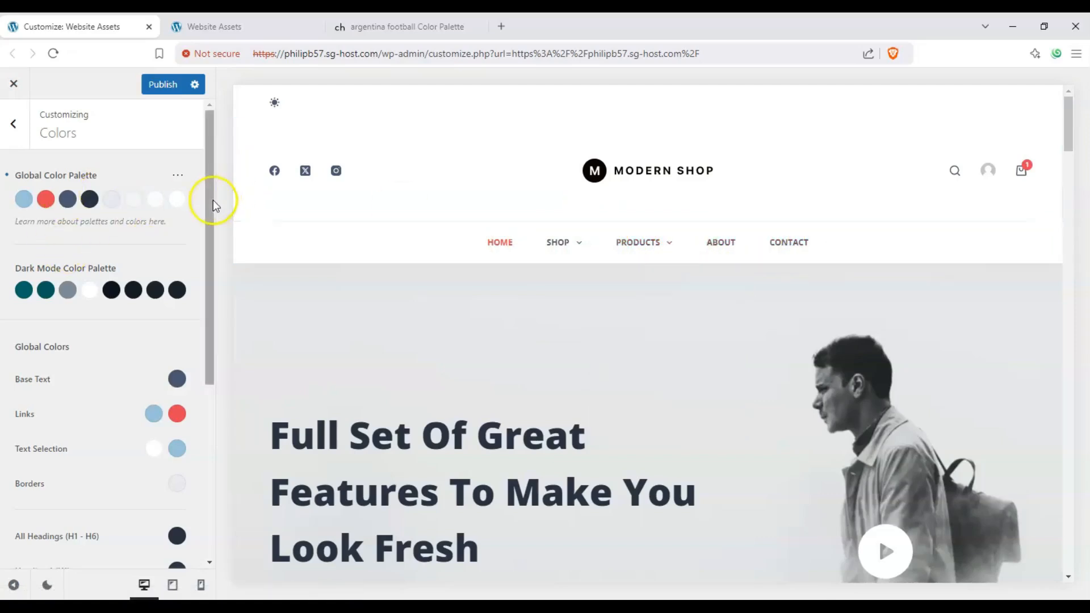
drag(209, 203, 220, 287)
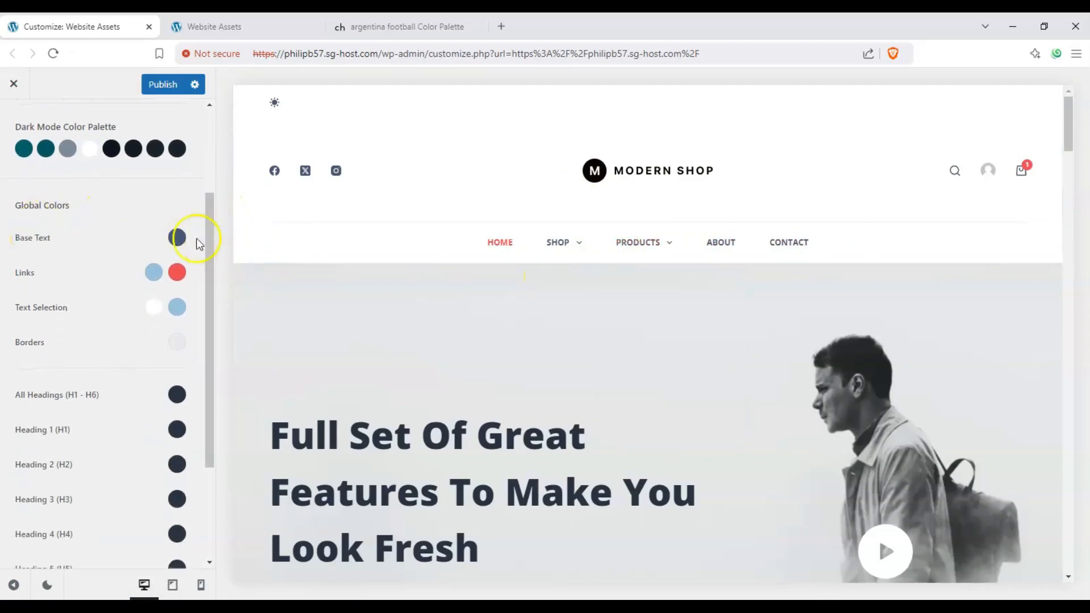
click(175, 242)
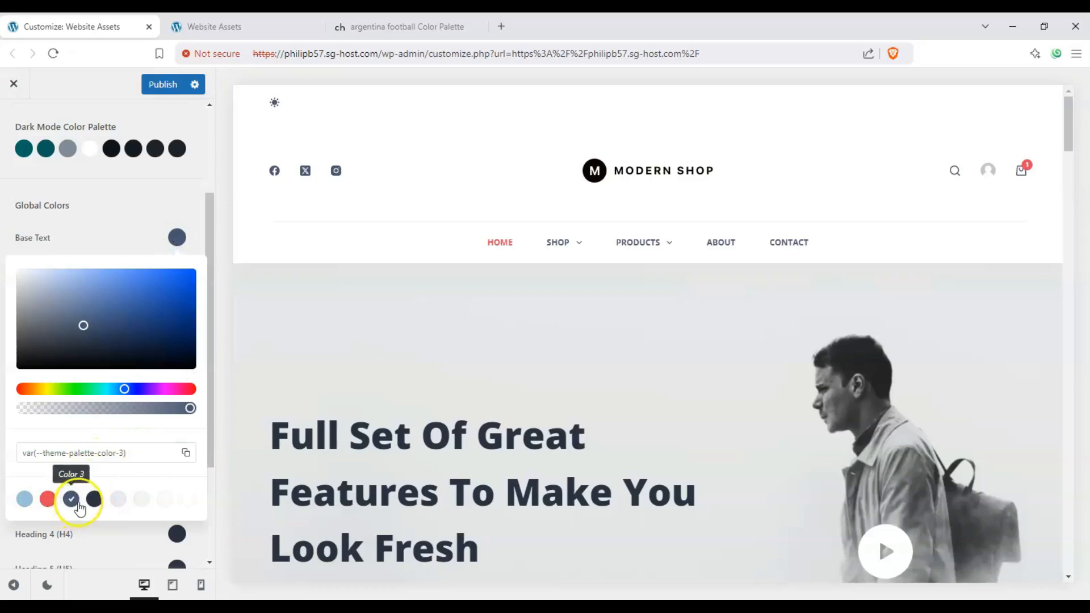
click(47, 500)
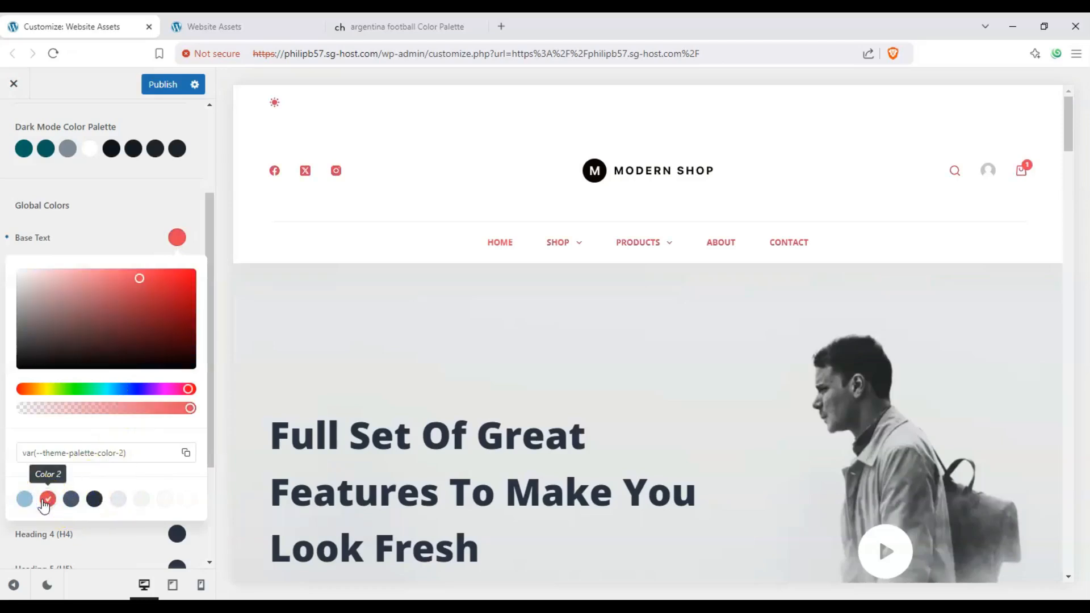
click(69, 501)
drag(172, 317, 143, 272)
click(92, 288)
click(134, 292)
scroll(151, 241, up, 3)
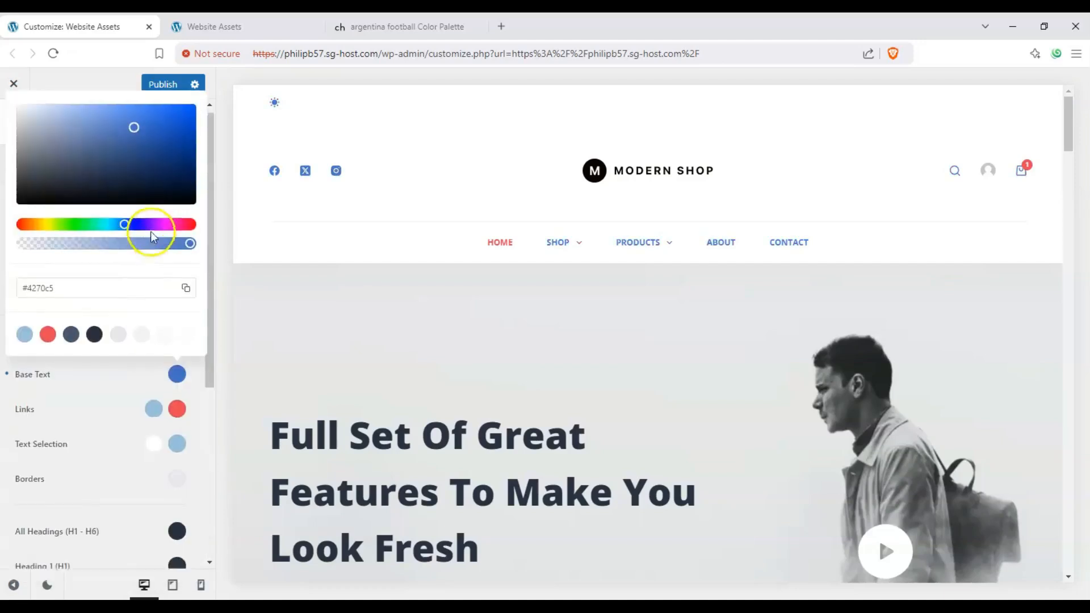
click(137, 380)
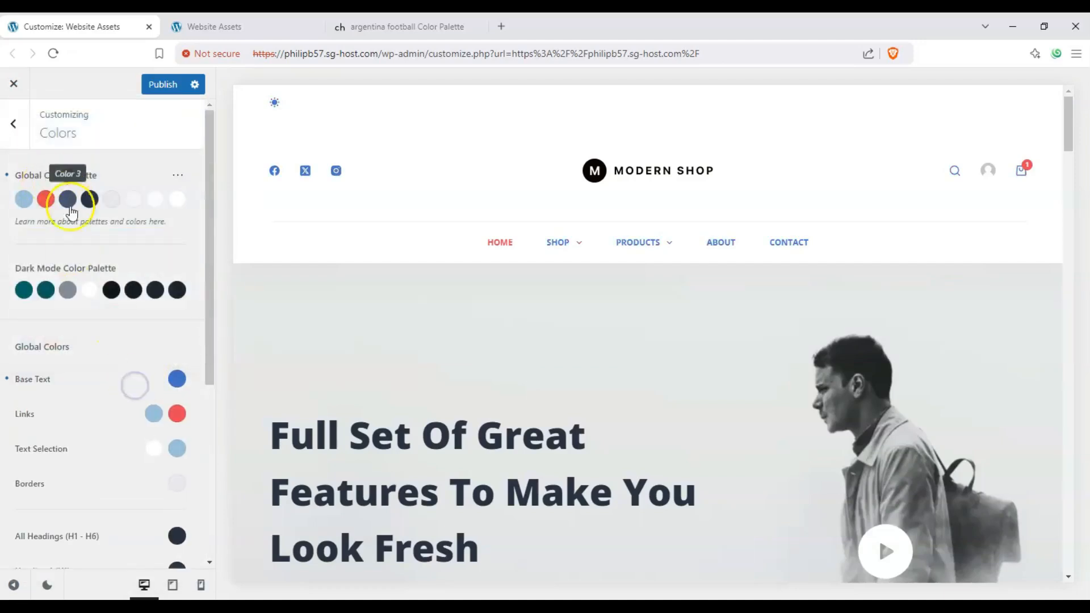
- Set the global color of Heading 2 (H2) to a custom bright red
scroll(170, 392, down, 1)
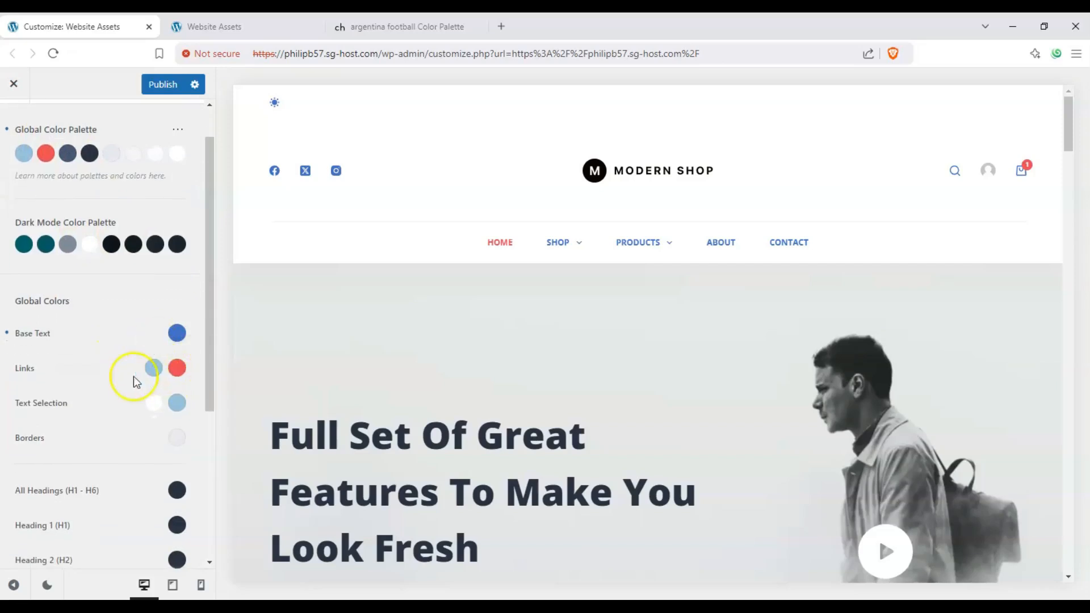
scroll(63, 431, down, 5)
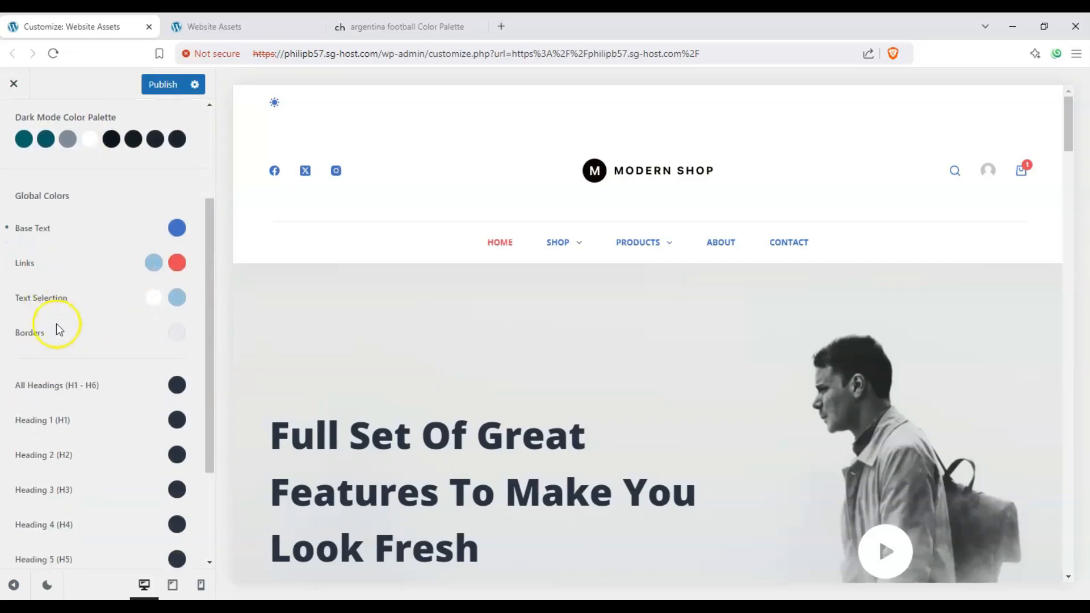
scroll(365, 336, down, 3)
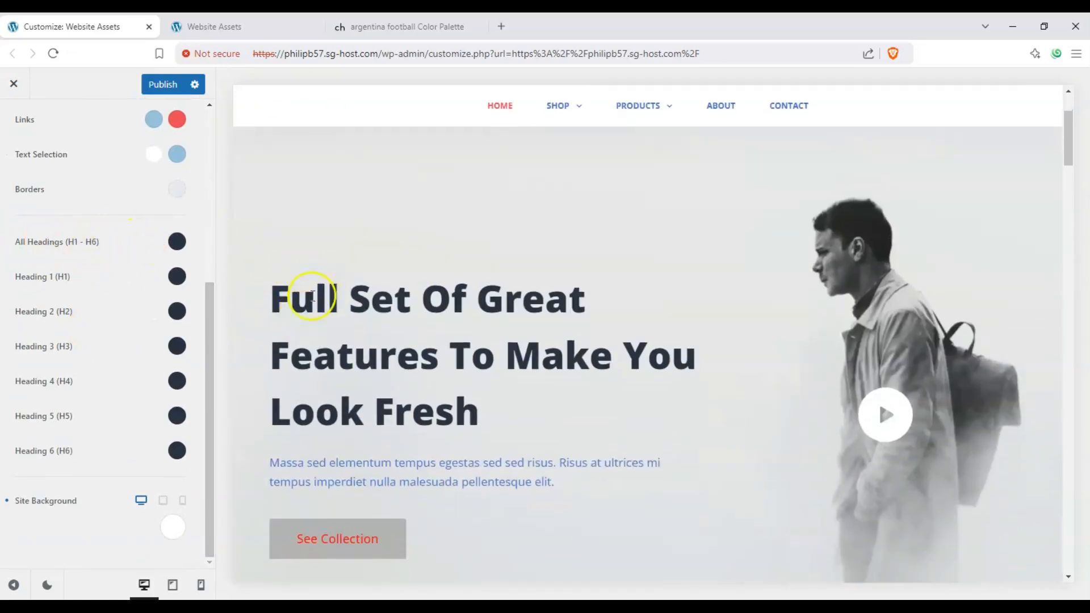
scroll(312, 297, down, 12)
scroll(309, 304, up, 4)
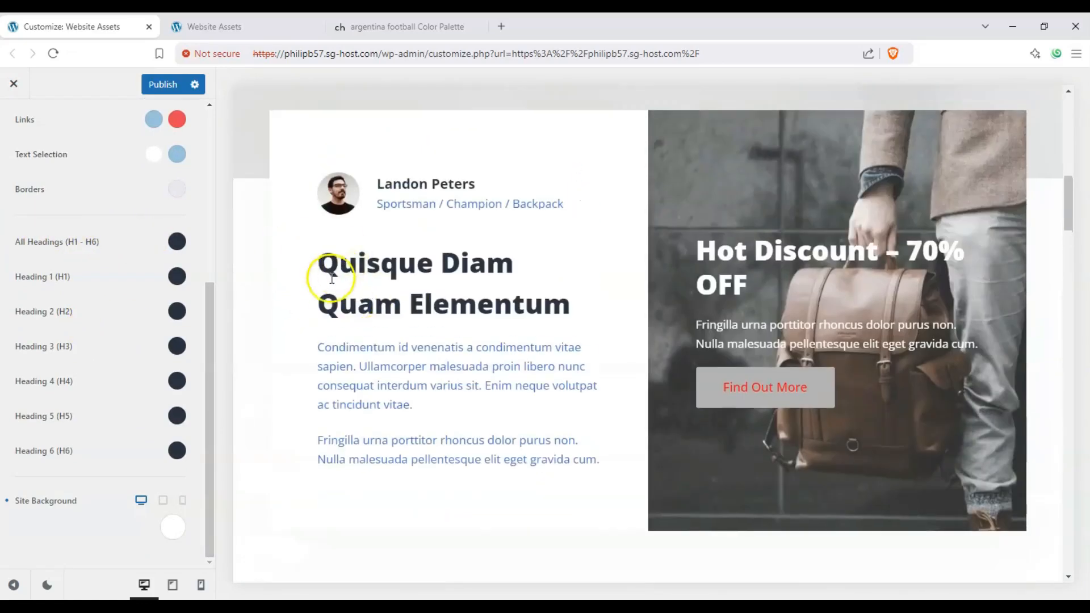
scroll(312, 288, up, 10)
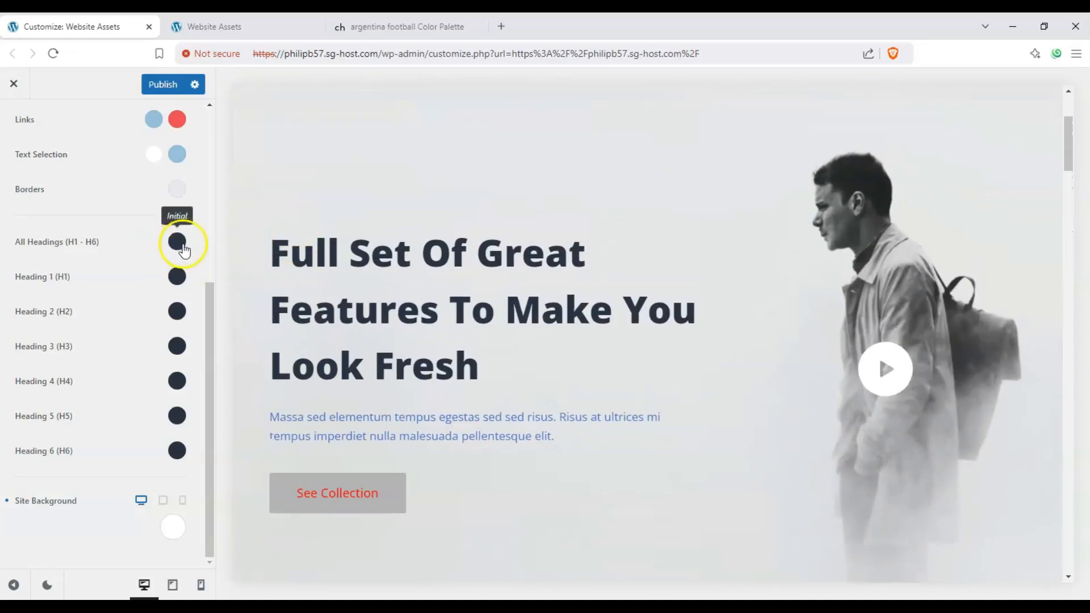
click(177, 311)
drag(153, 377, 193, 357)
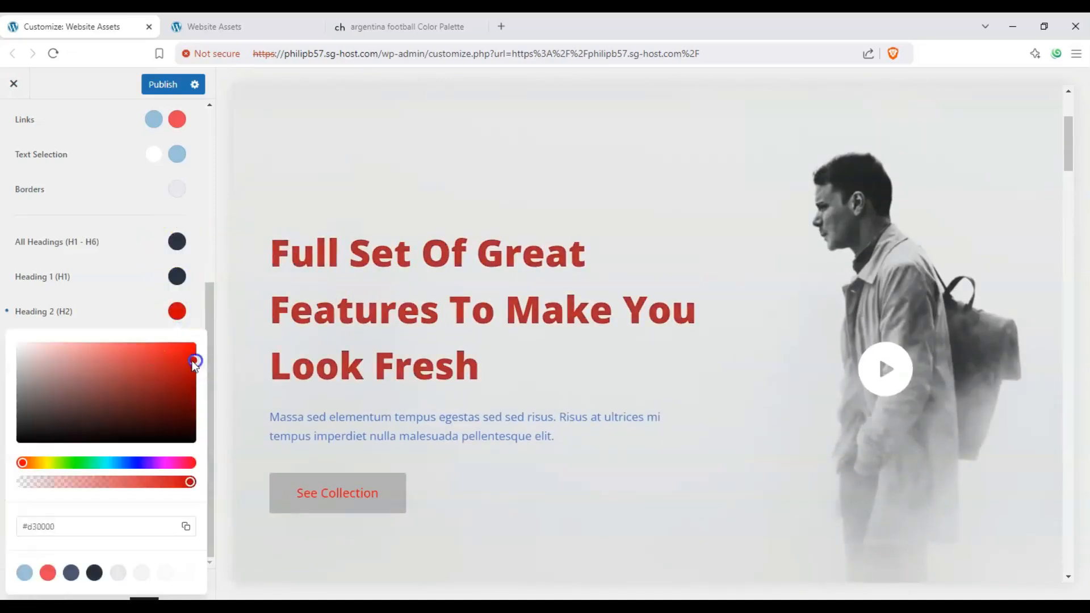
click(156, 210)
- Examine the H2 heading color down the whole home page and on the About page in the site preview
scroll(340, 322, down, 10)
scroll(373, 236, down, 15)
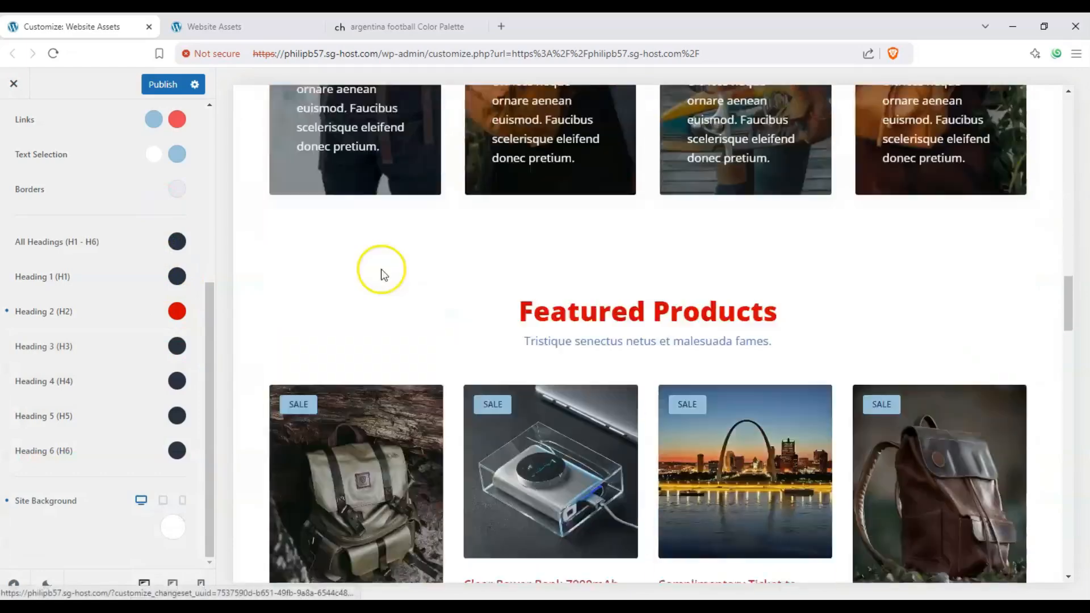
scroll(381, 271, down, 11)
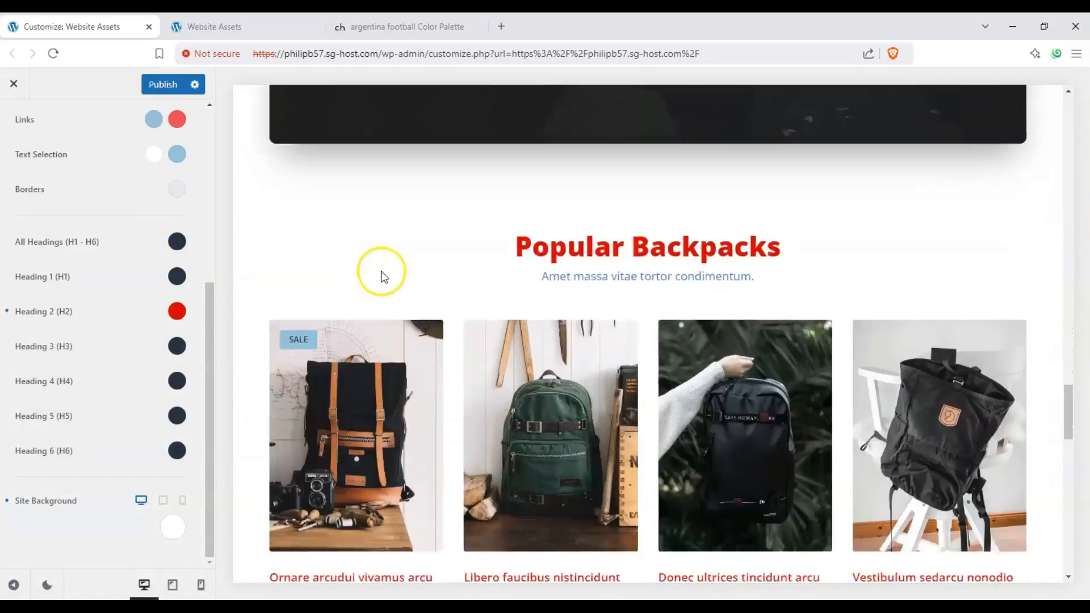
scroll(380, 271, down, 15)
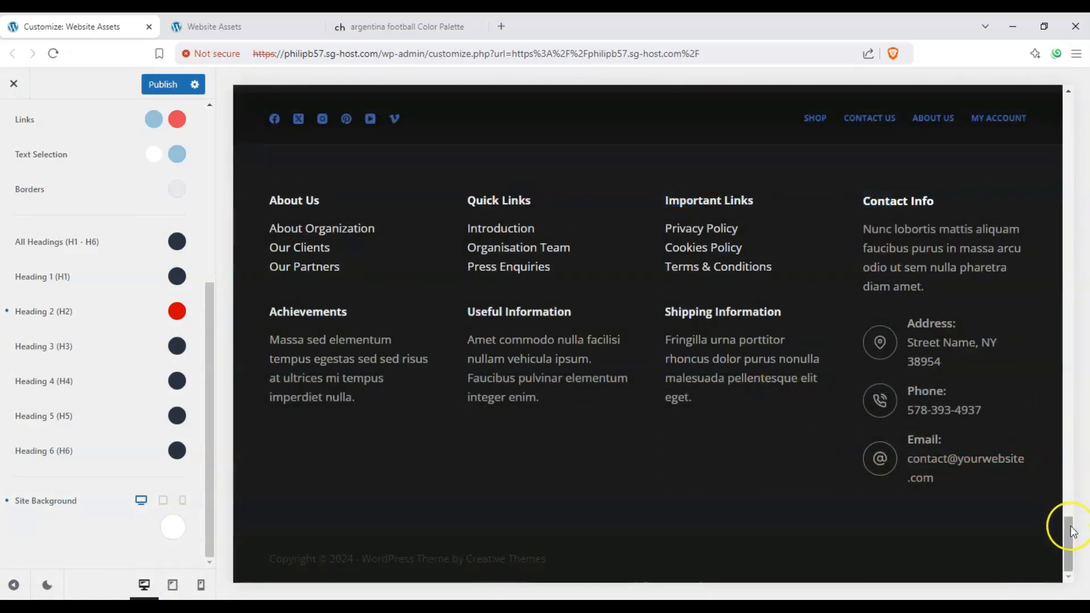
drag(1071, 537, 1011, 81)
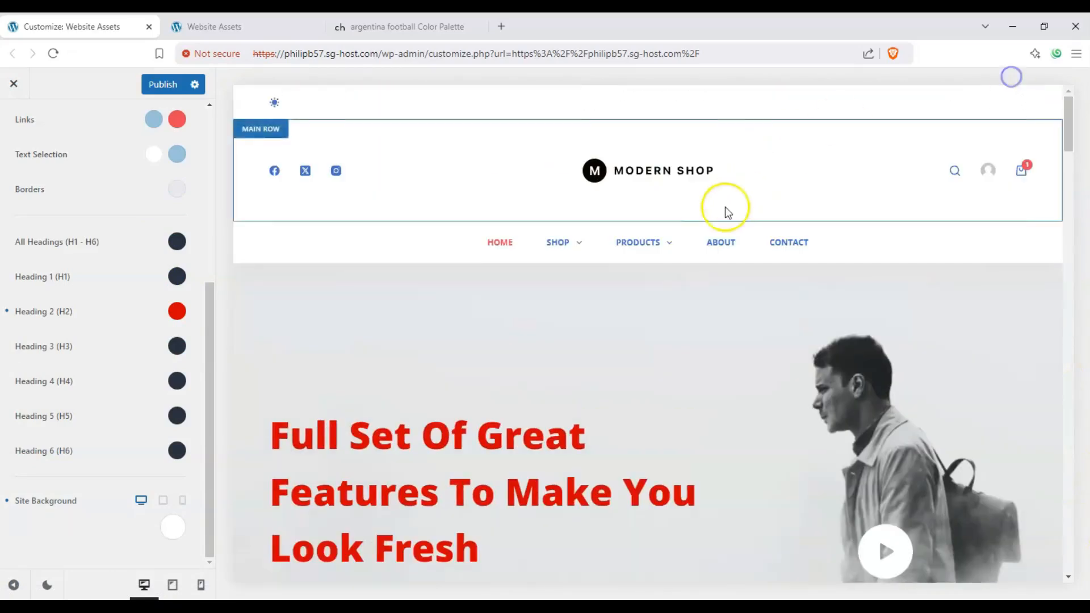
click(720, 244)
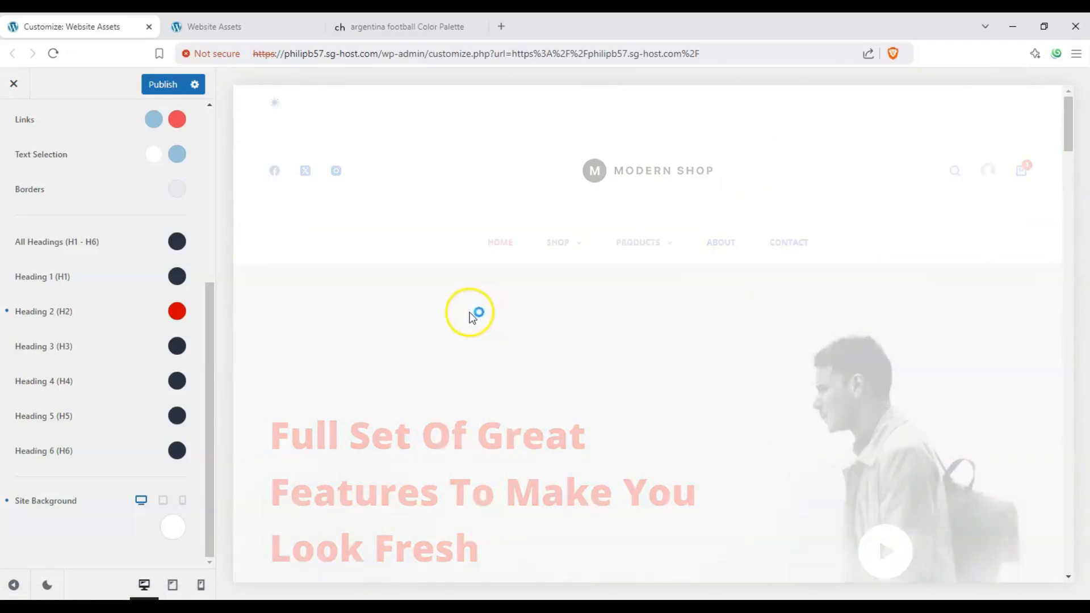
scroll(348, 390, down, 10)
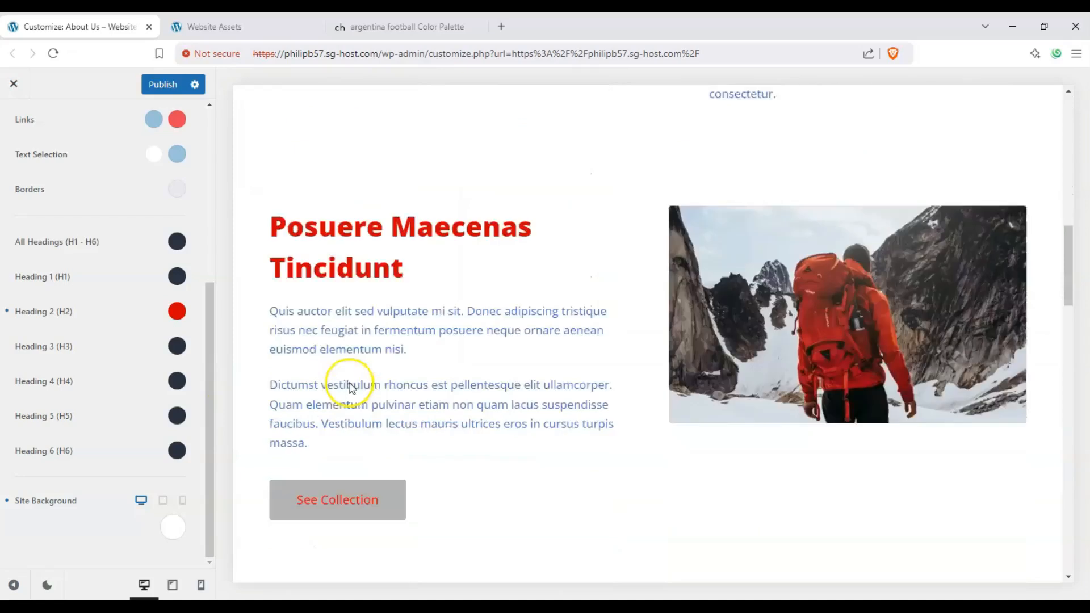
scroll(346, 383, up, 5)
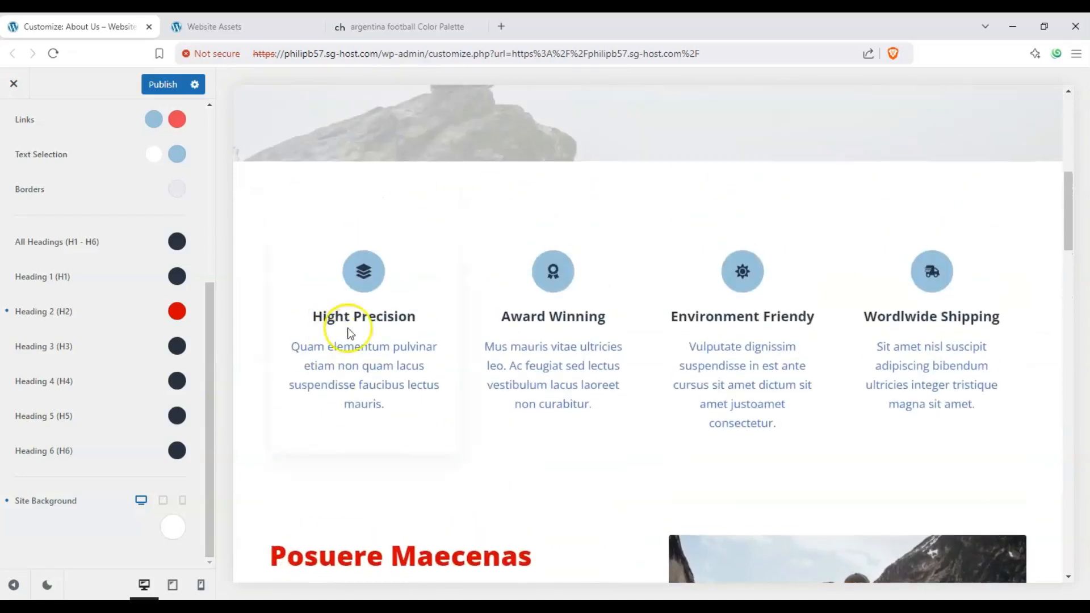
- Set the global color of Heading 3 (H3) to a custom blue
click(178, 347)
drag(87, 199, 131, 197)
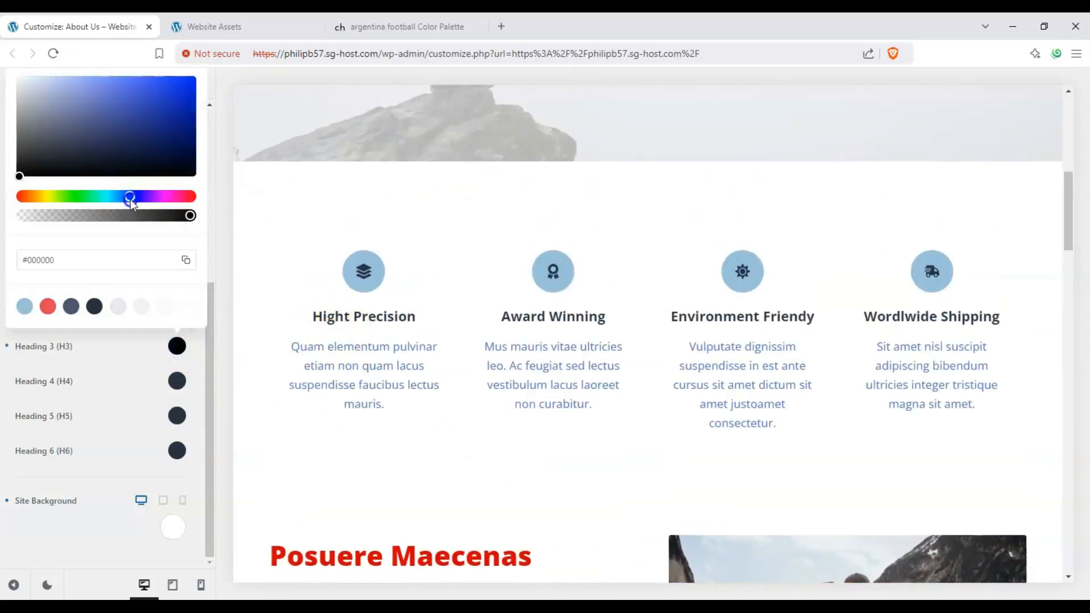
click(152, 104)
click(125, 347)
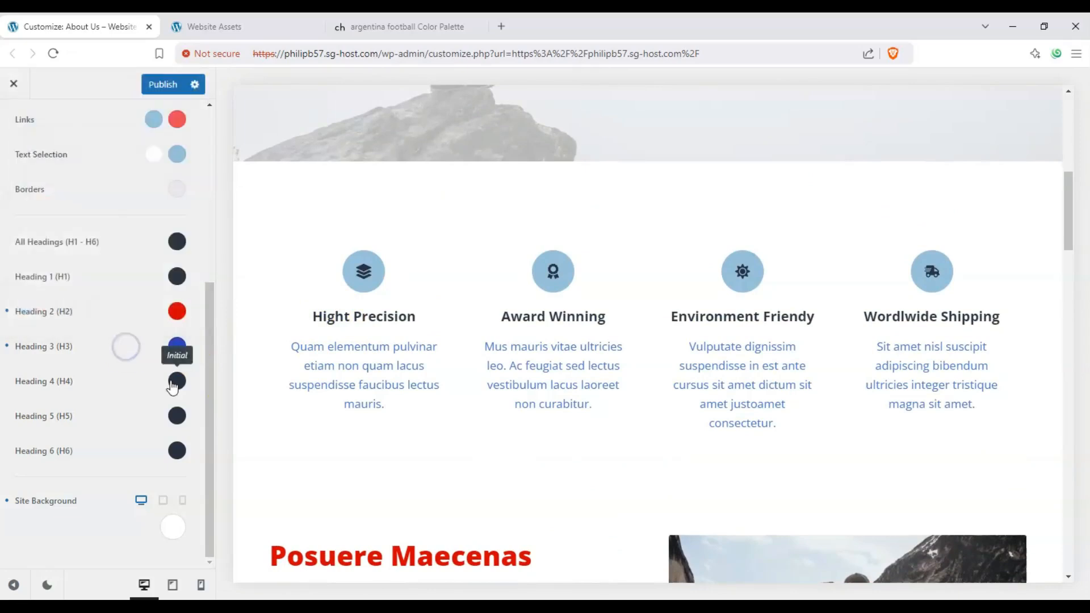
- Set the global color of Heading 4 (H4) to the olive green #5a6b3f
click(177, 381)
click(168, 138)
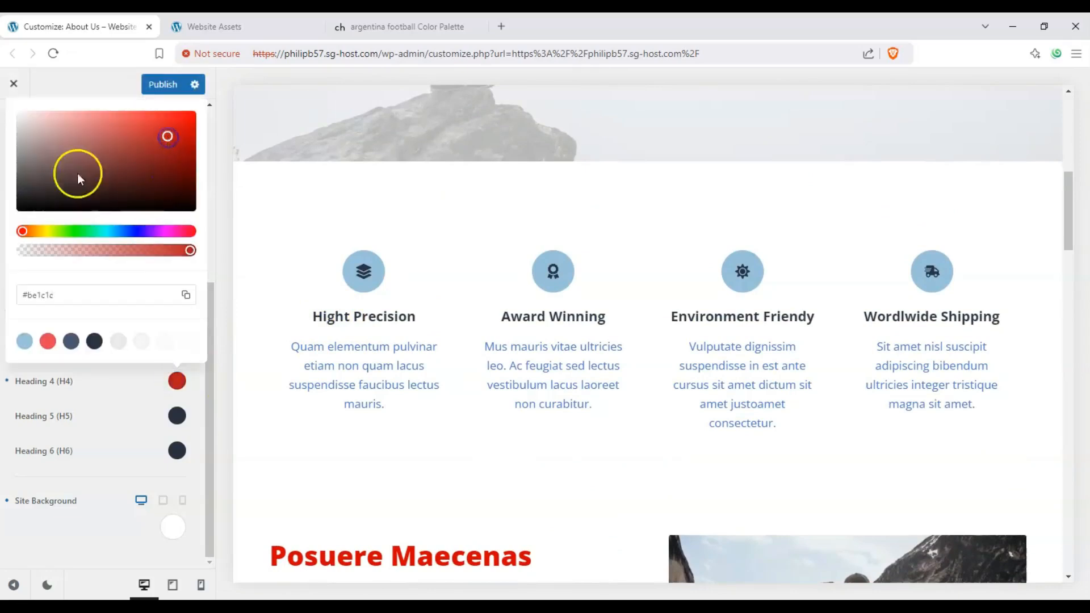
click(125, 231)
- Set the global color of Heading 5 (H5) to the light green #7fbf6b
click(177, 416)
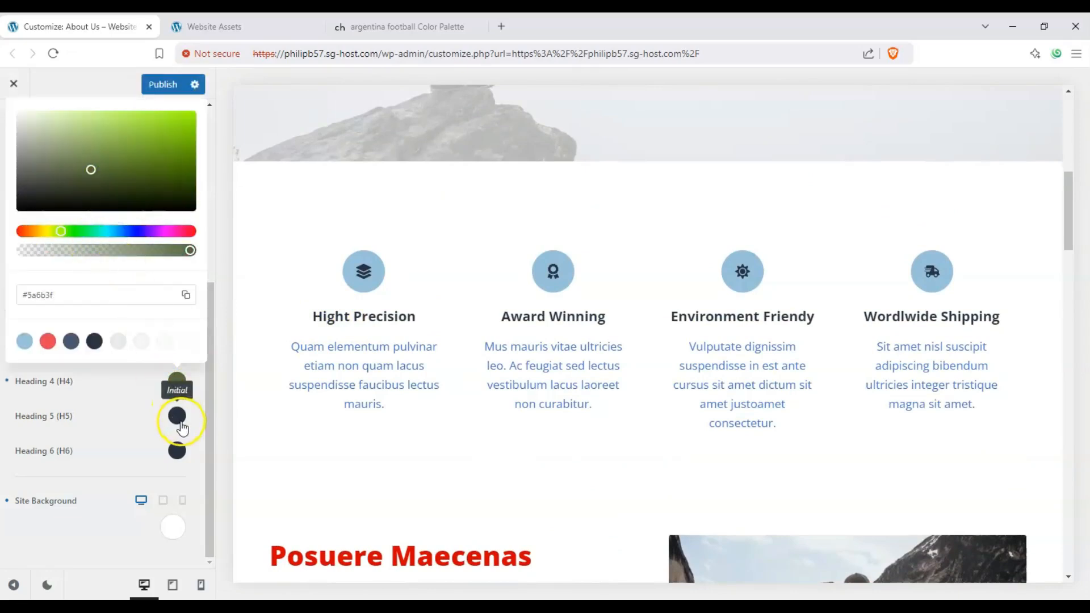
click(168, 166)
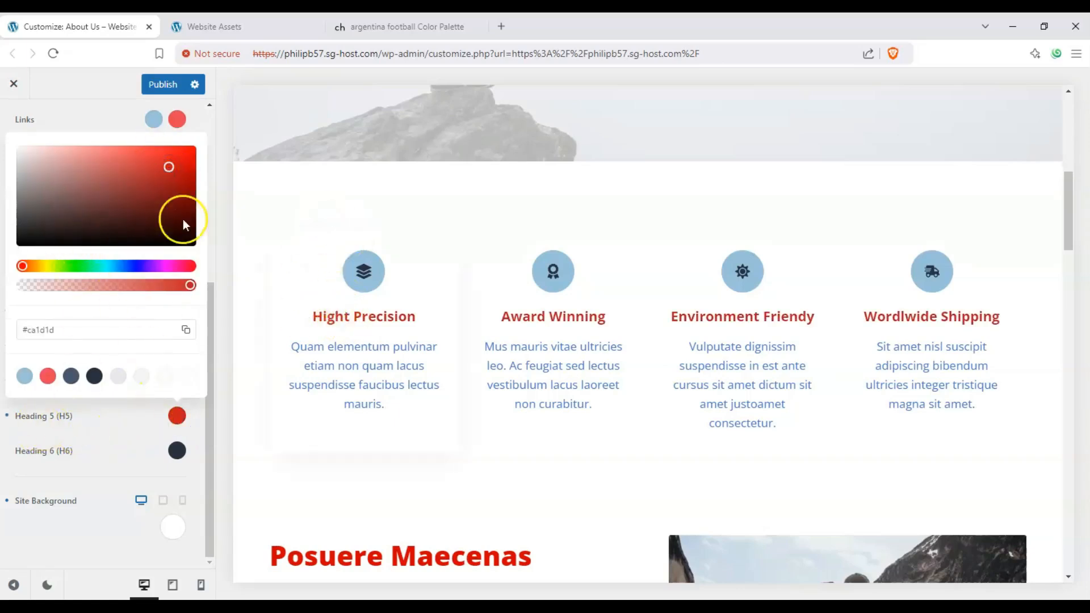
click(95, 171)
click(73, 269)
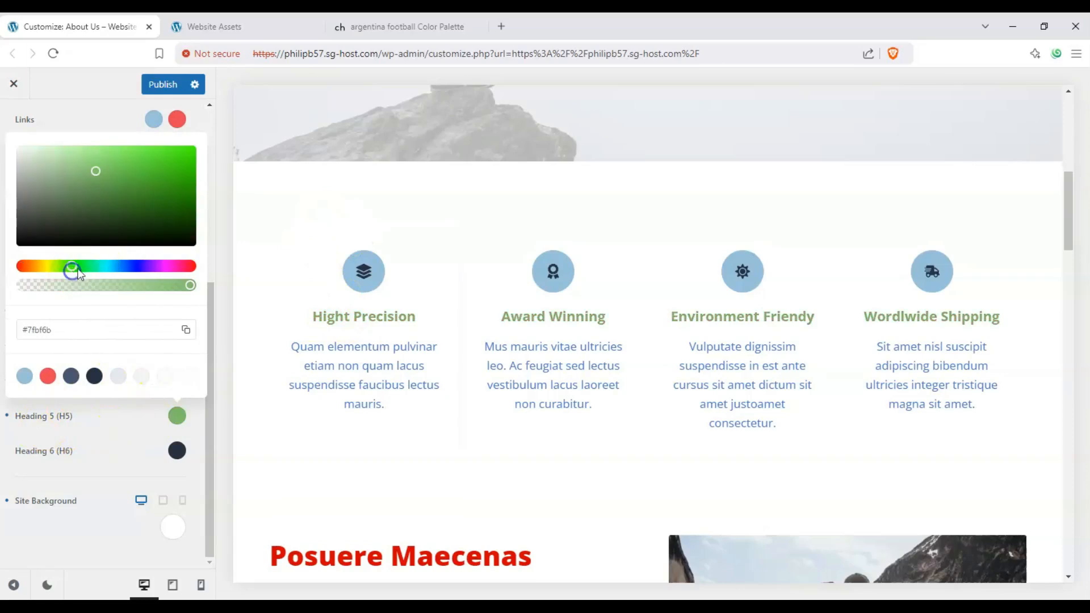
click(100, 487)
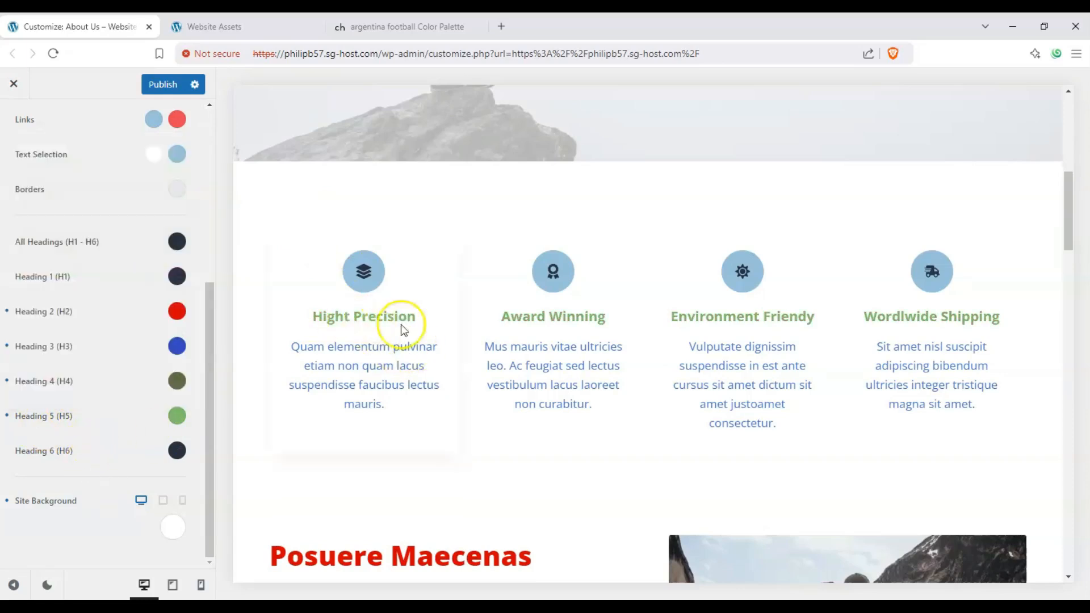
- Check the heading colors on the About page and set the desktop Site Background to the sixth palette color
scroll(343, 344, up, 7)
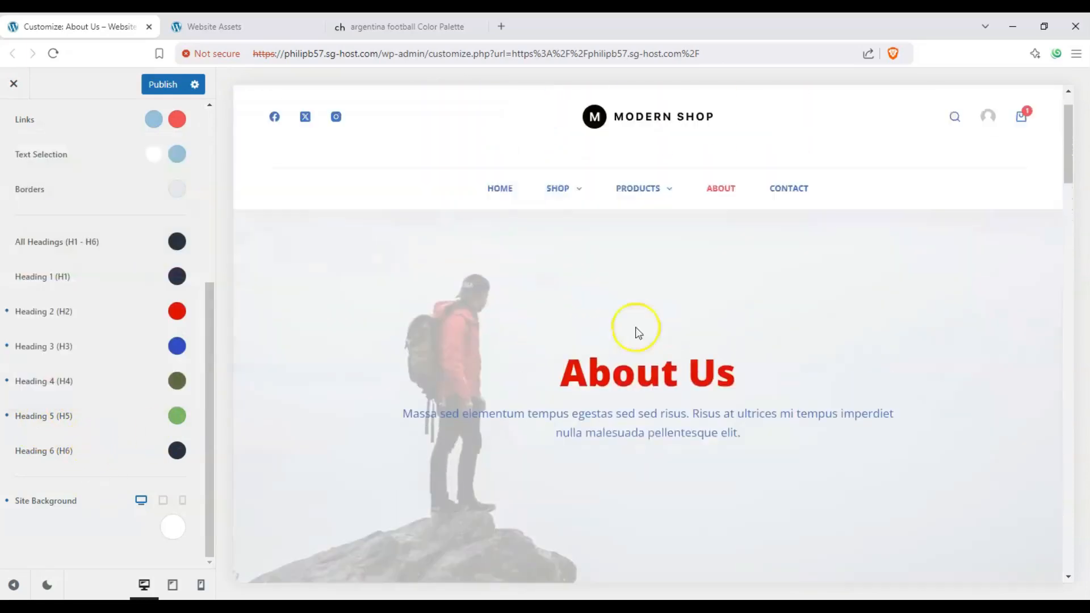
scroll(689, 377, down, 2)
scroll(408, 263, down, 3)
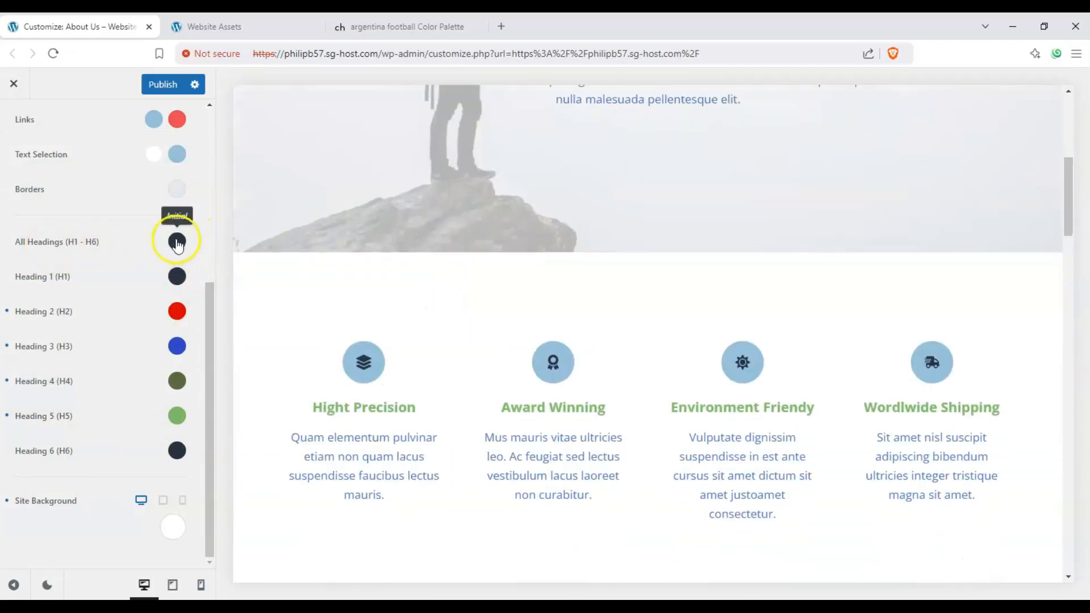
scroll(397, 346, down, 3)
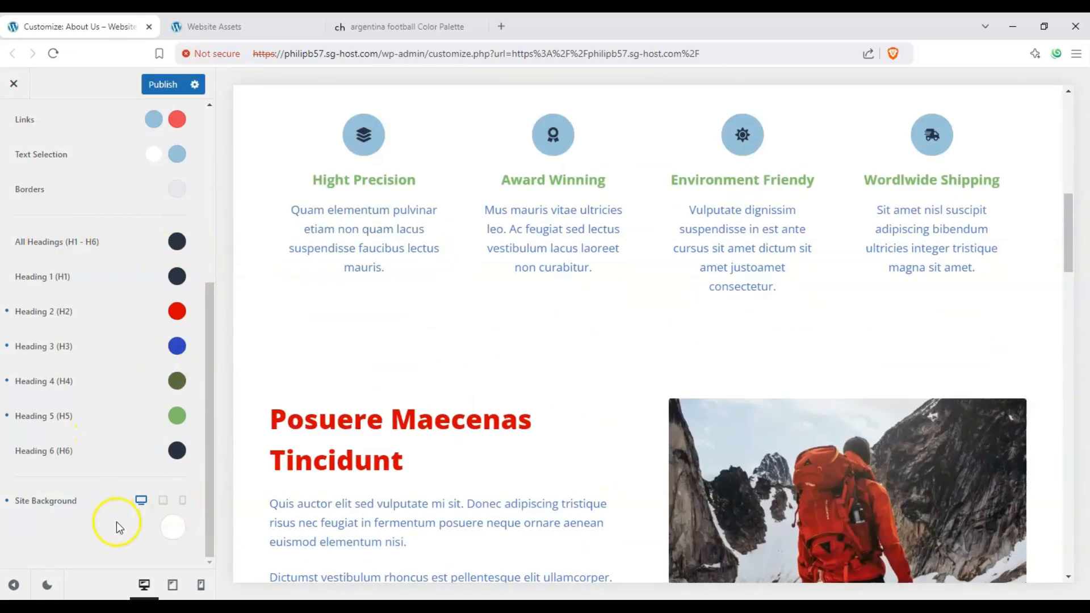
click(164, 529)
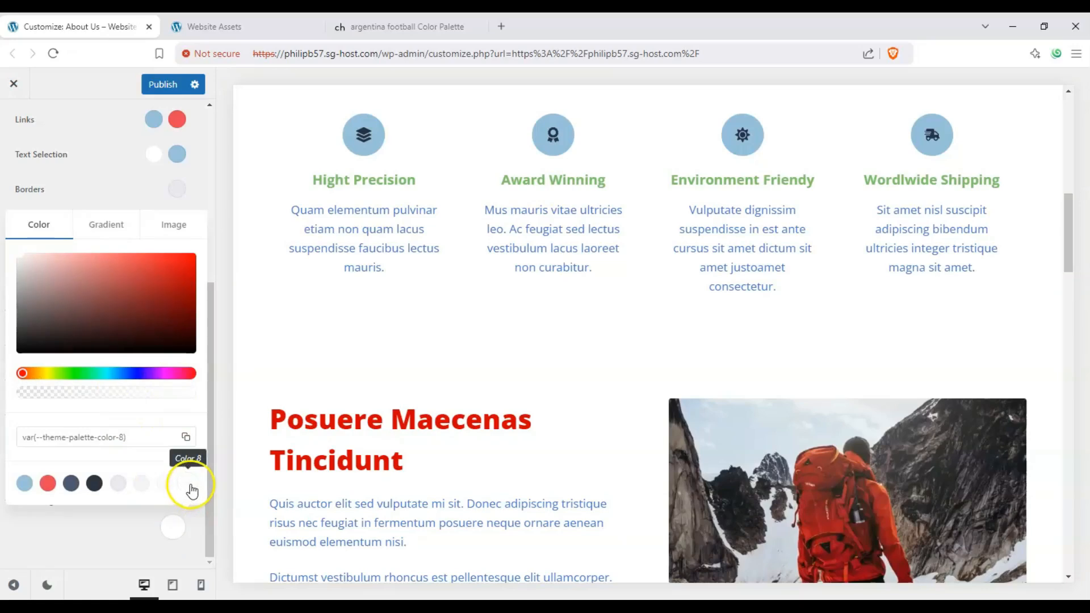
click(25, 486)
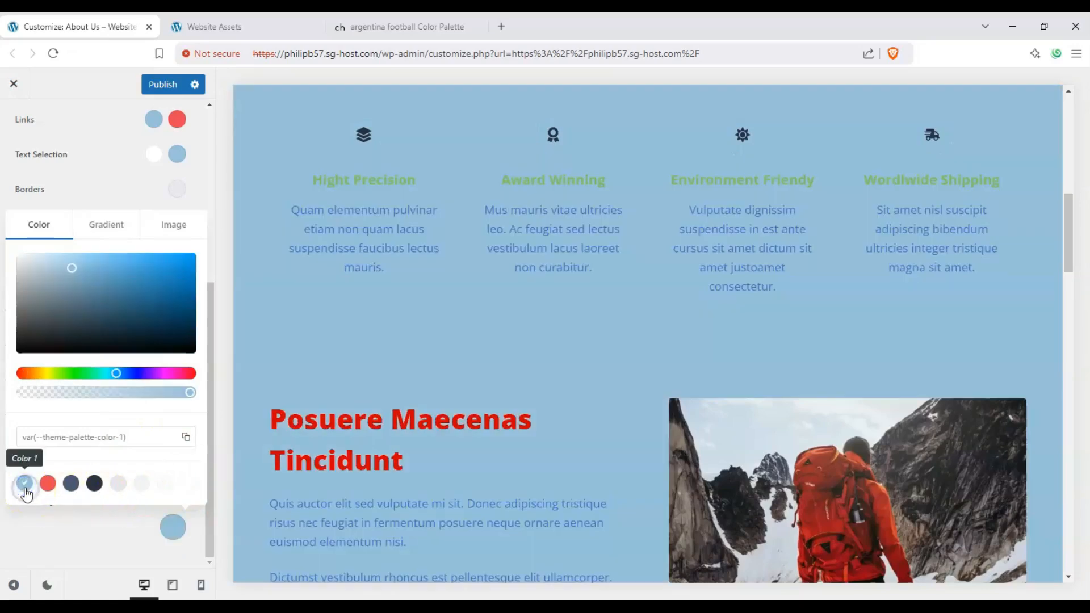
click(140, 486)
click(146, 518)
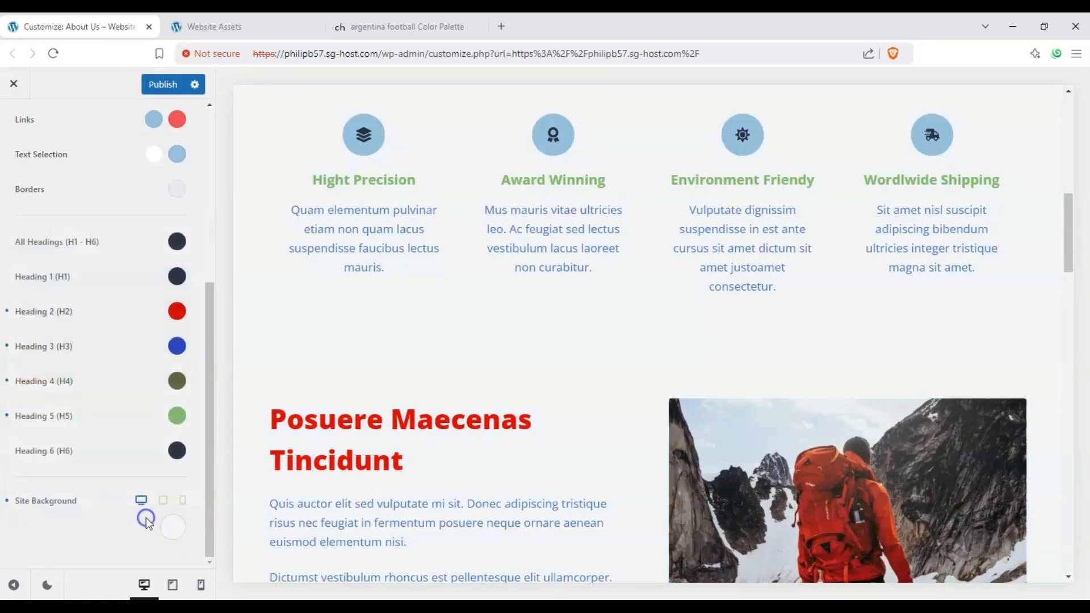
- Set the Site Background for the mobile view to palette Color 8
click(182, 501)
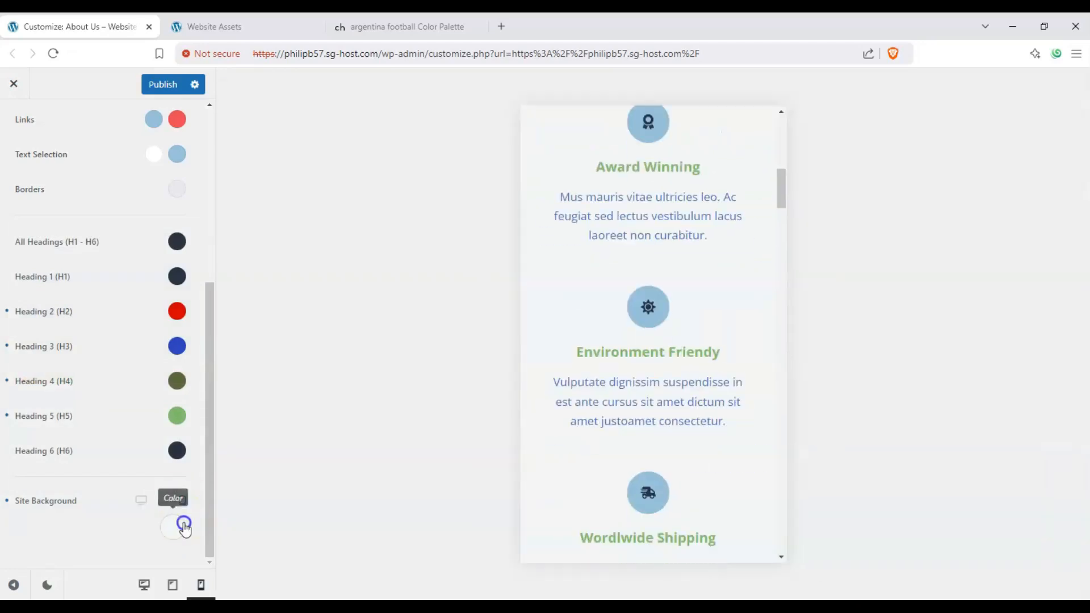
click(182, 520)
click(194, 485)
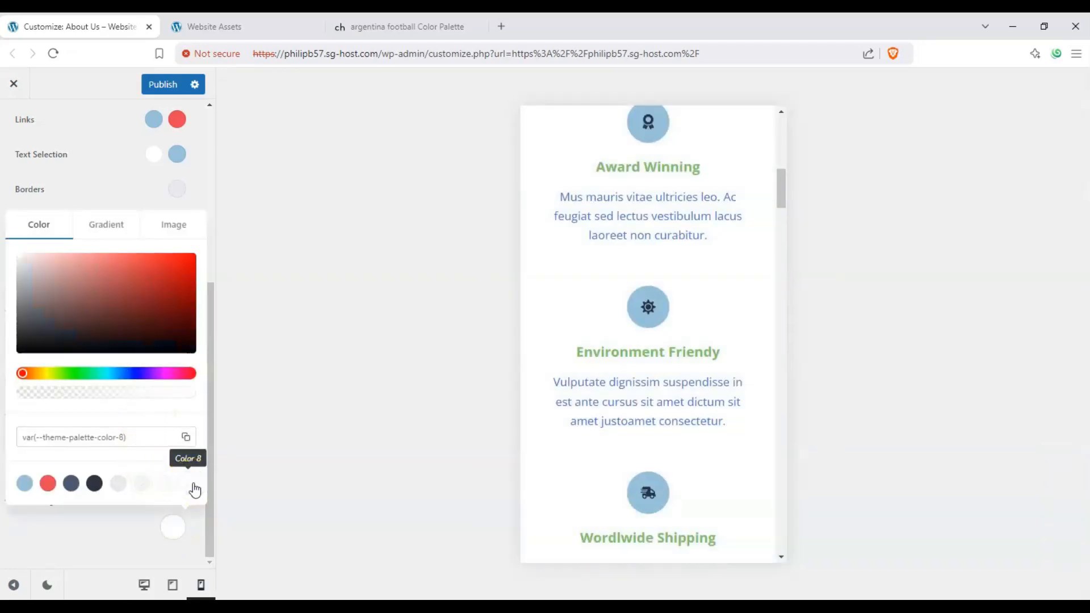
- Set the mobile Site Background to the fifth palette color and publish the color changes from the desktop view
click(121, 487)
click(134, 520)
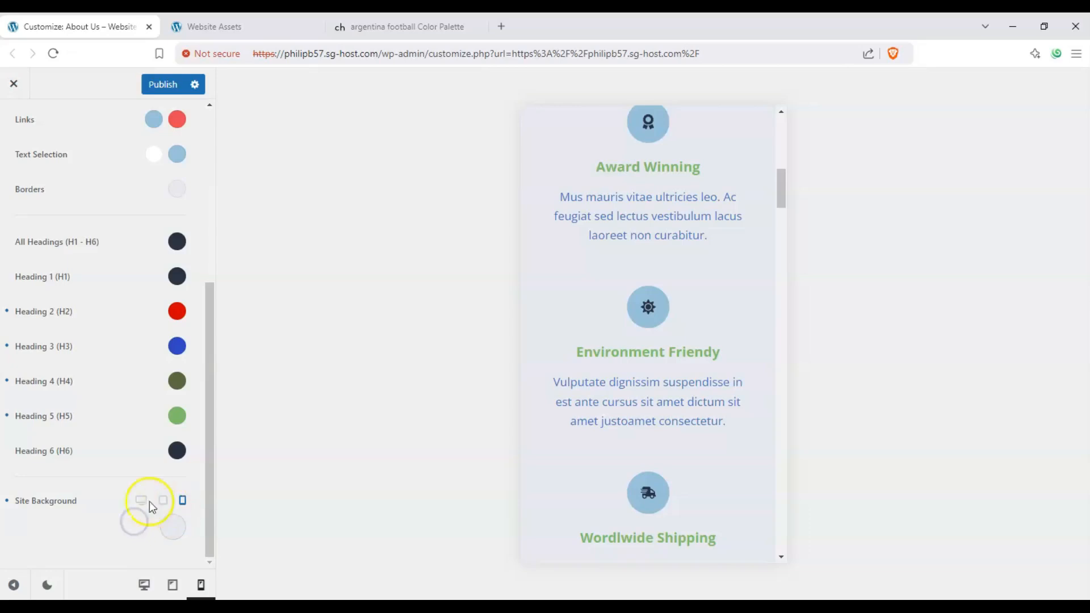
click(139, 500)
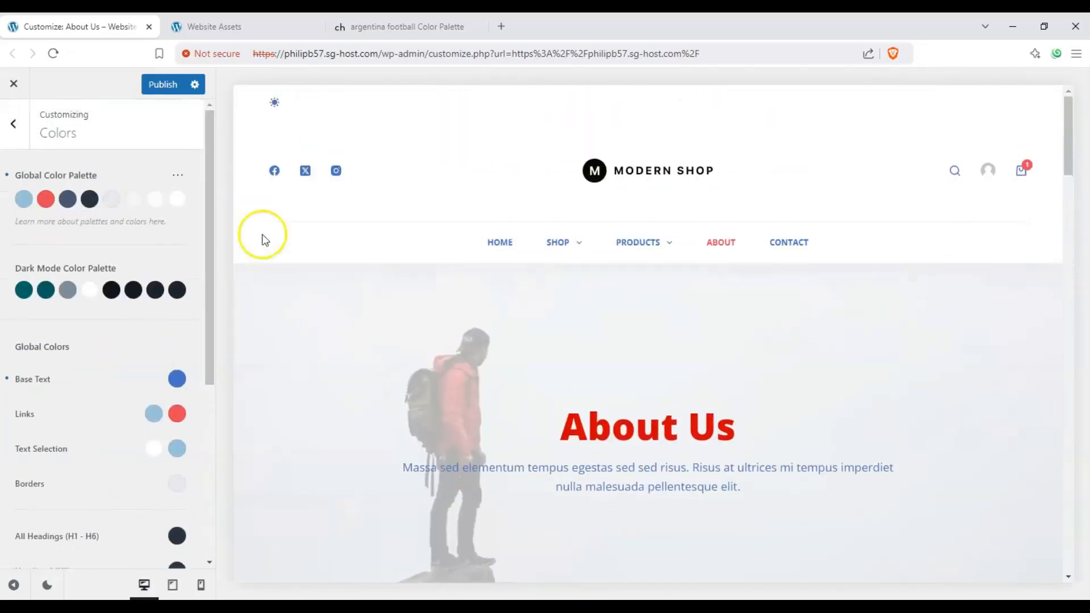
click(160, 85)
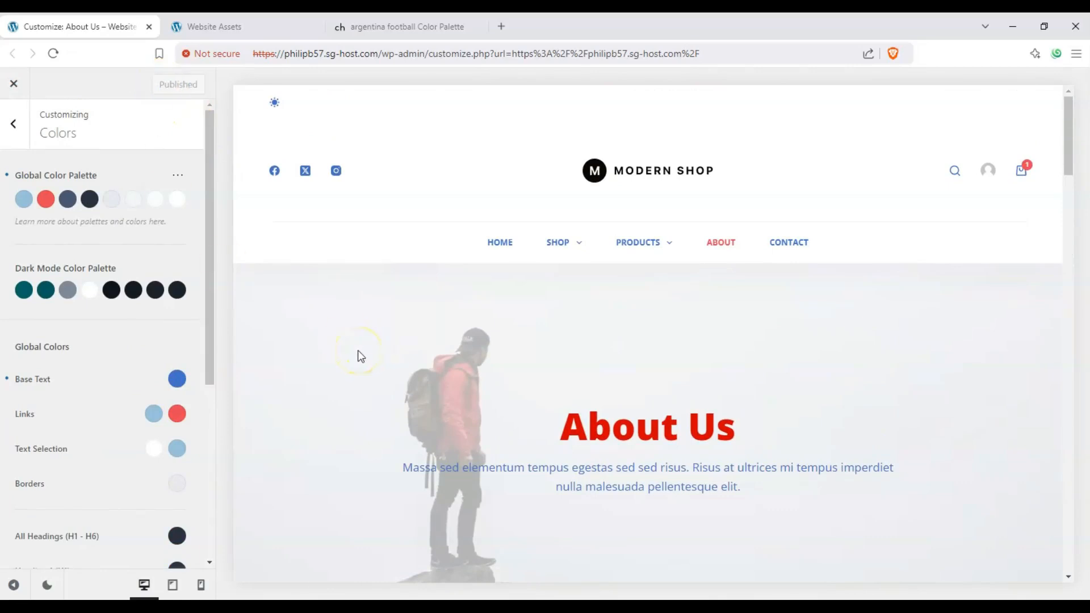
- Examine the live homepage's colors and review the palette, global, heading and site background color settings in the customizer
click(262, 29)
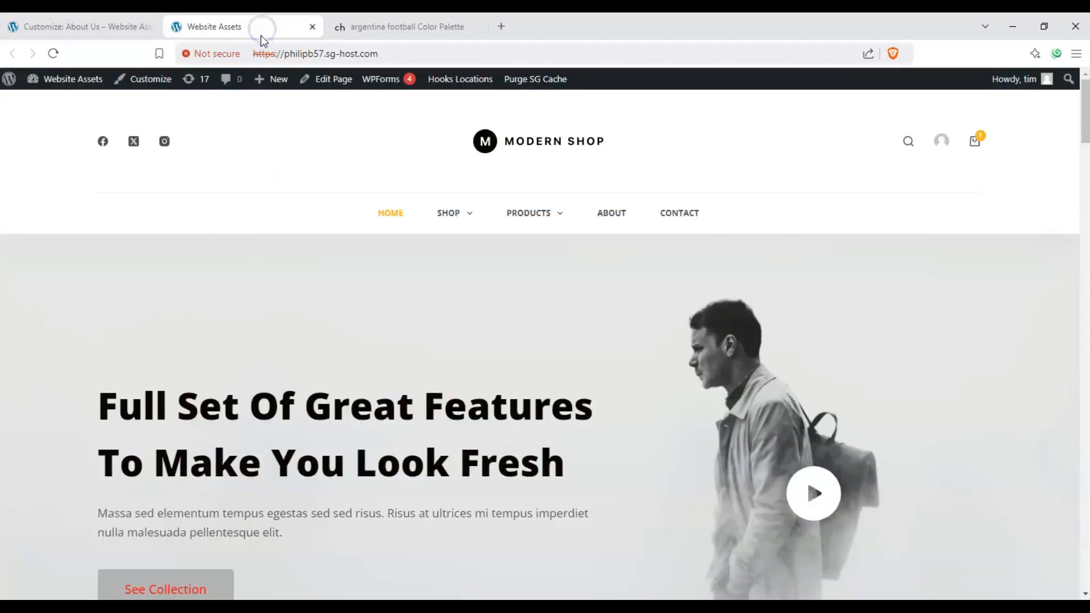
scroll(199, 221, down, 5)
scroll(199, 221, up, 3)
click(93, 26)
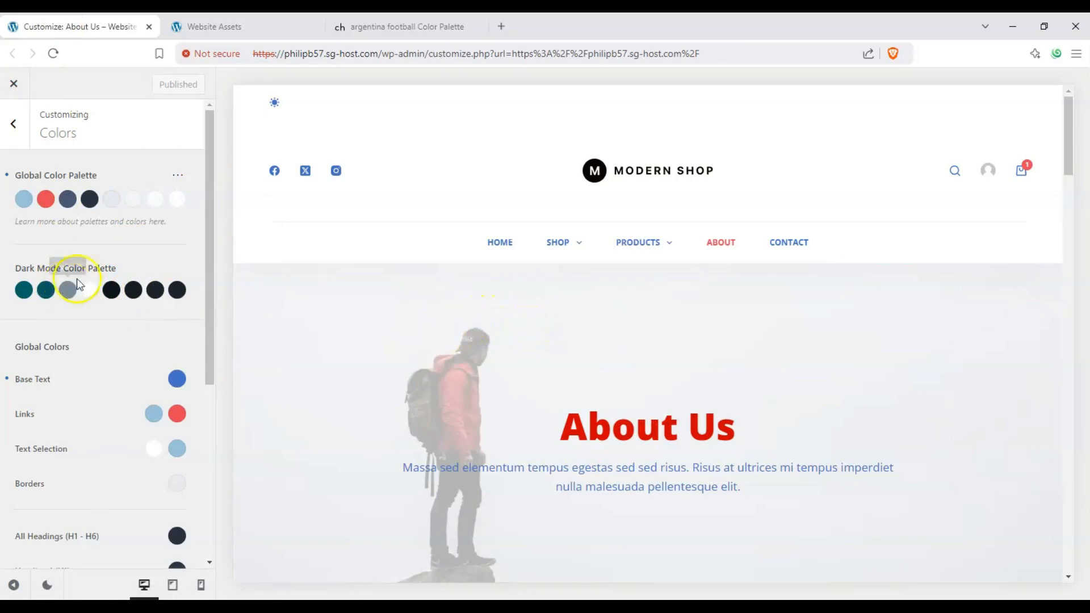
scroll(94, 306, down, 3)
scroll(101, 325, up, 2)
scroll(99, 326, down, 4)
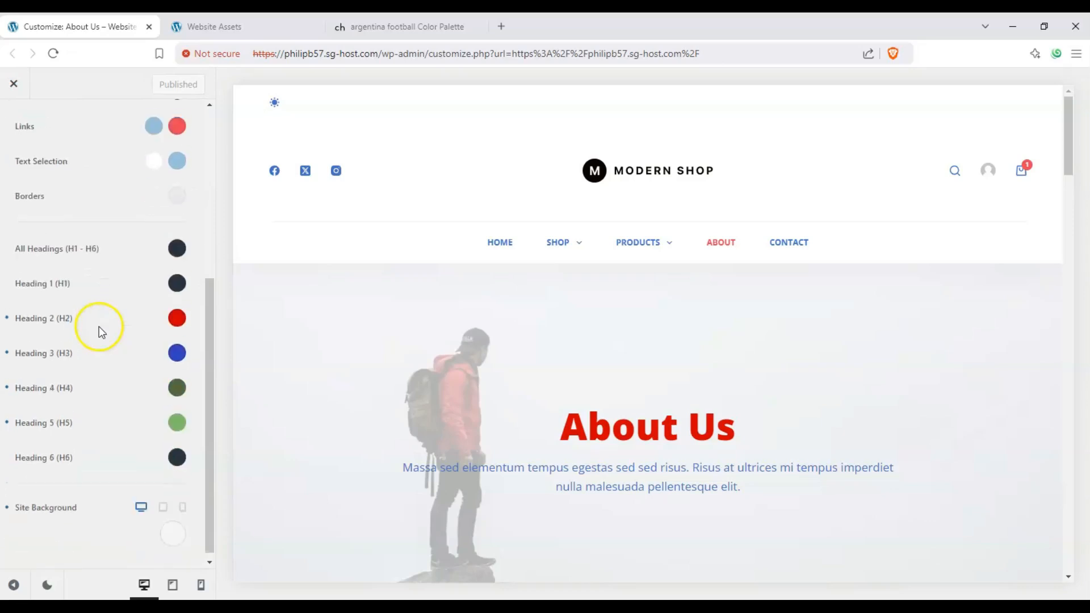
scroll(99, 326, up, 3)
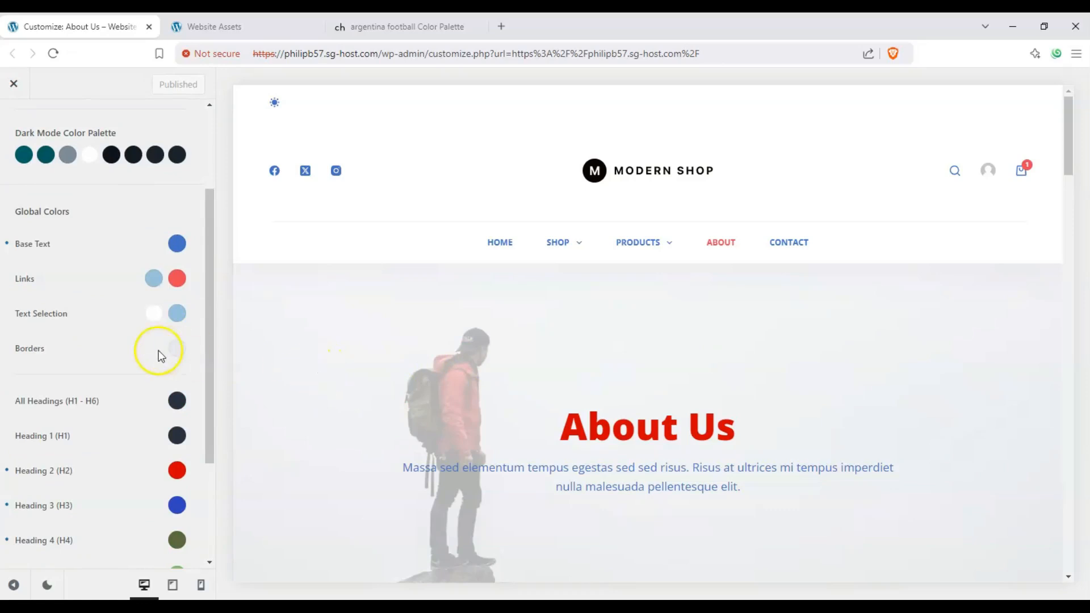
scroll(186, 322, up, 3)
- Reload the live homepage and check the published colors there and on the Contact page
key(ctrl+Tab)
scroll(80, 547, down, 15)
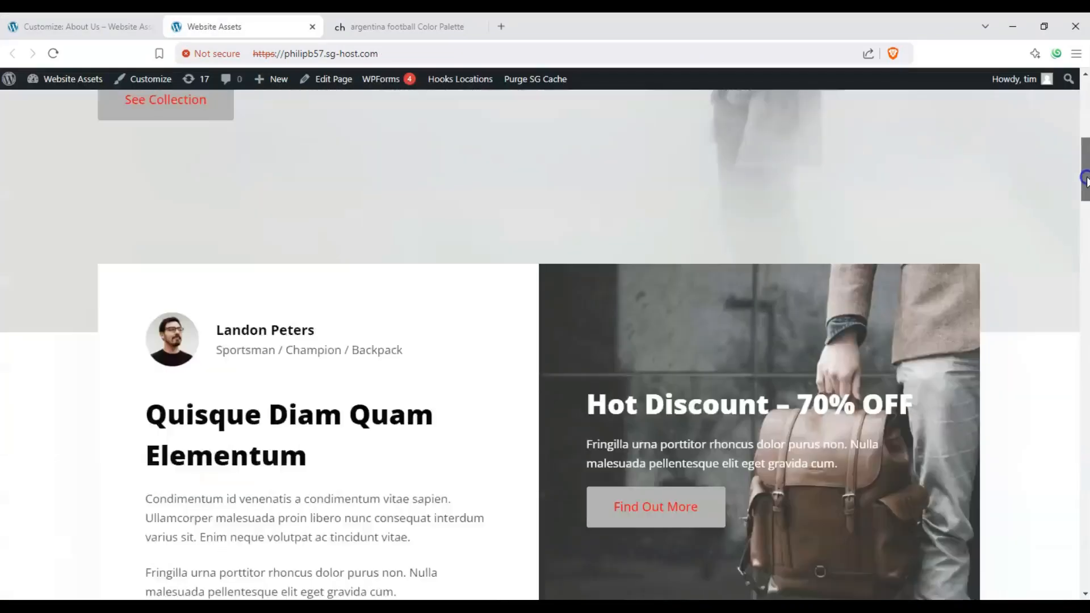
scroll(902, 129, up, 15)
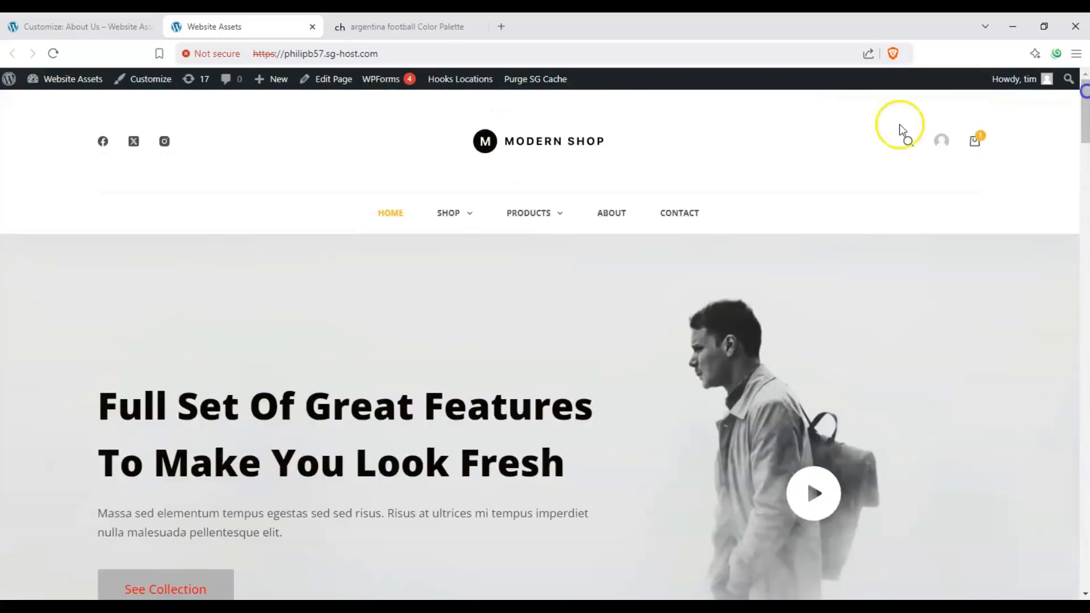
click(53, 54)
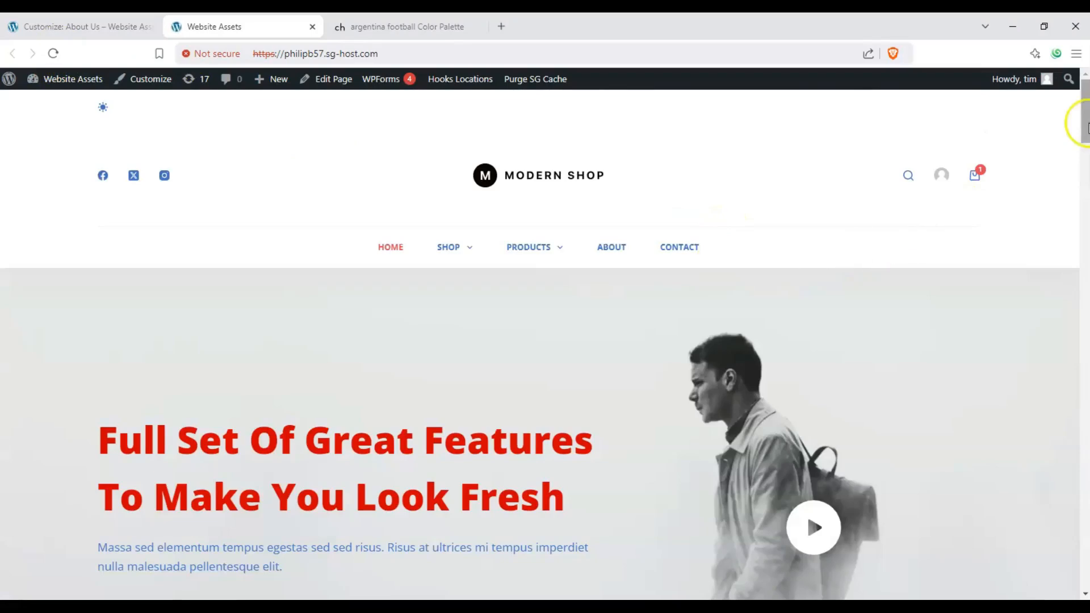
mouse_move(1086, 122)
mouse_down()
mouse_move(1086, 539)
mouse_move(1086, 119)
mouse_up()
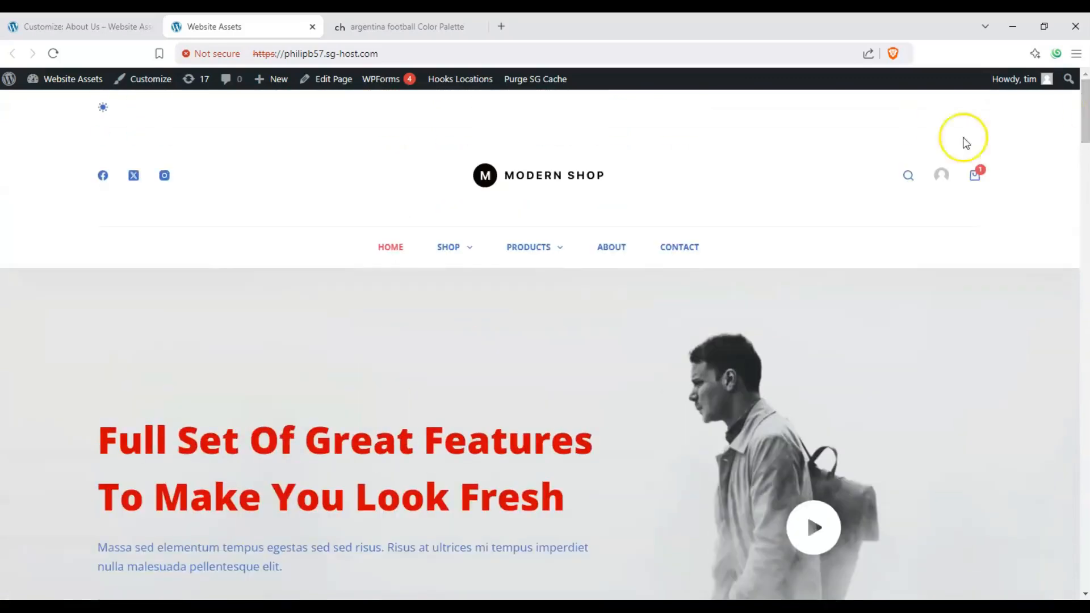
click(680, 250)
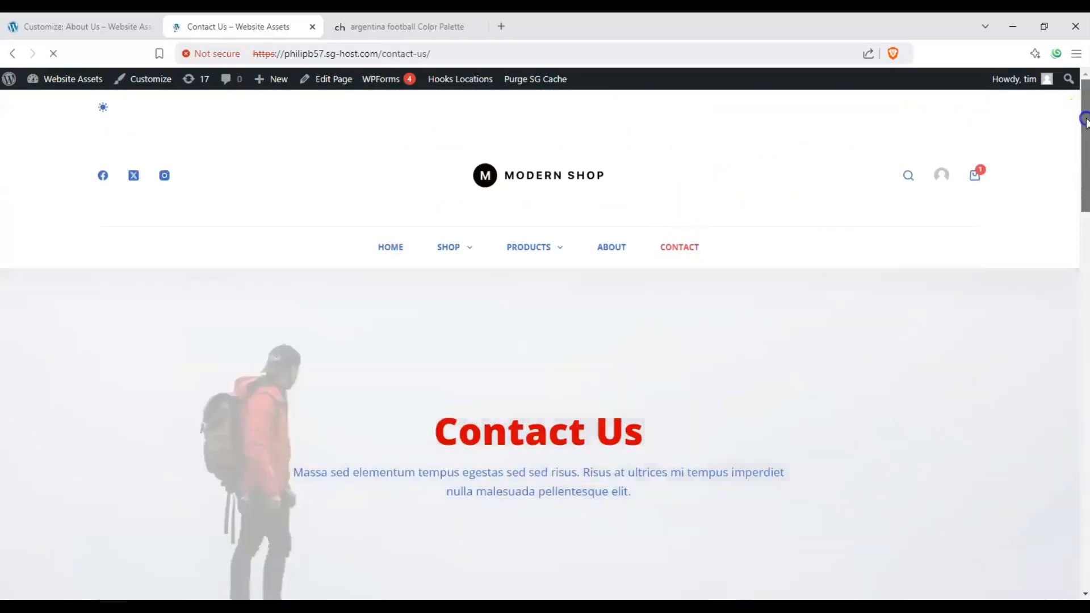
mouse_move(1085, 121)
mouse_down()
mouse_move(1086, 315)
mouse_move(1086, 125)
mouse_up()
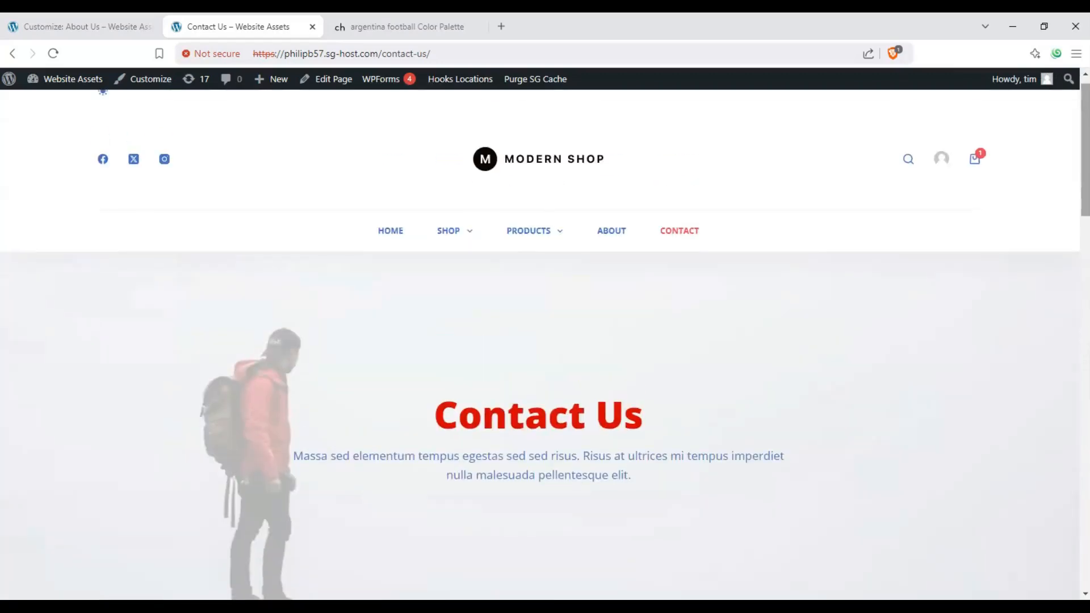